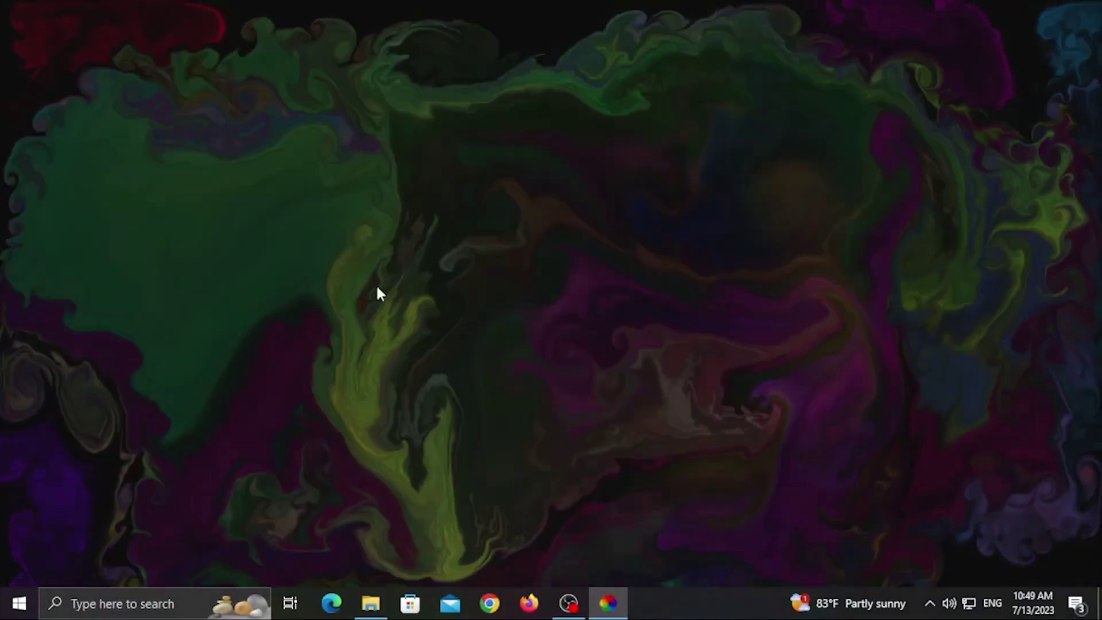
# Select the Firefox link text in the YouTube video description.
pyautogui.moveTo(581, 232); pyautogui.dragTo(209, 339)
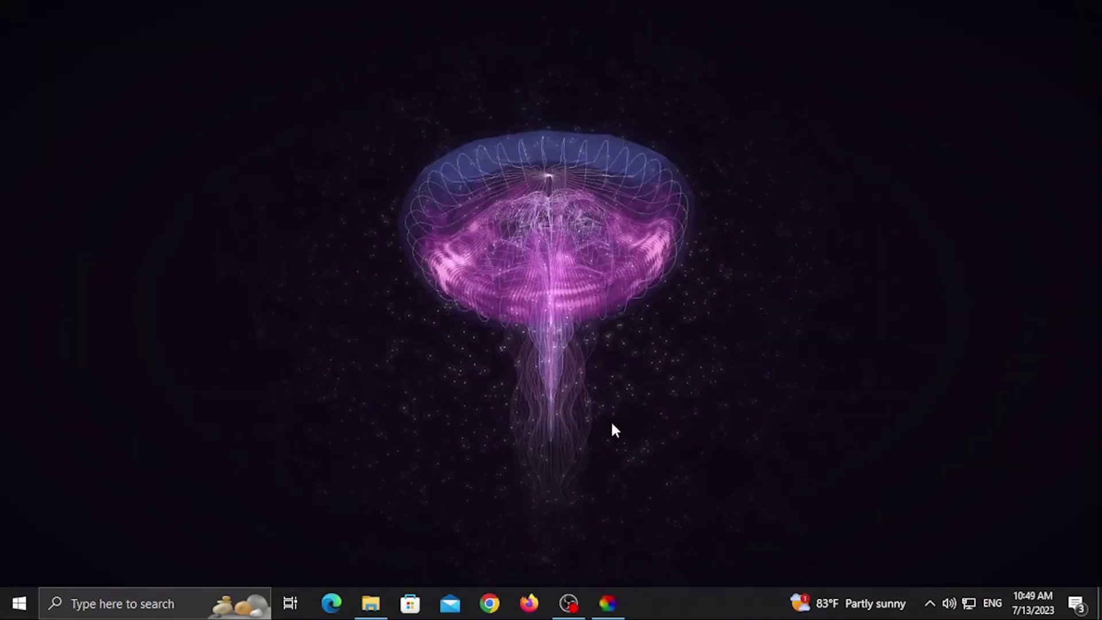
pyautogui.moveTo(505, 381); pyautogui.dragTo(382, 214)
pyautogui.moveTo(322, 305); pyautogui.dragTo(693, 359)
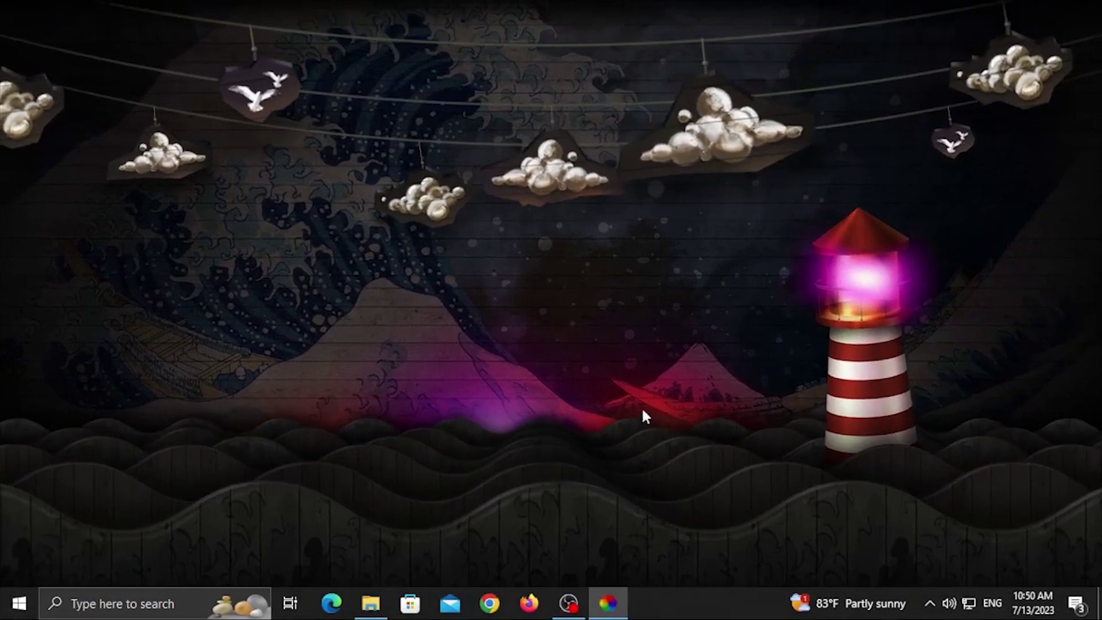
pyautogui.moveTo(655, 418); pyautogui.dragTo(543, 320)
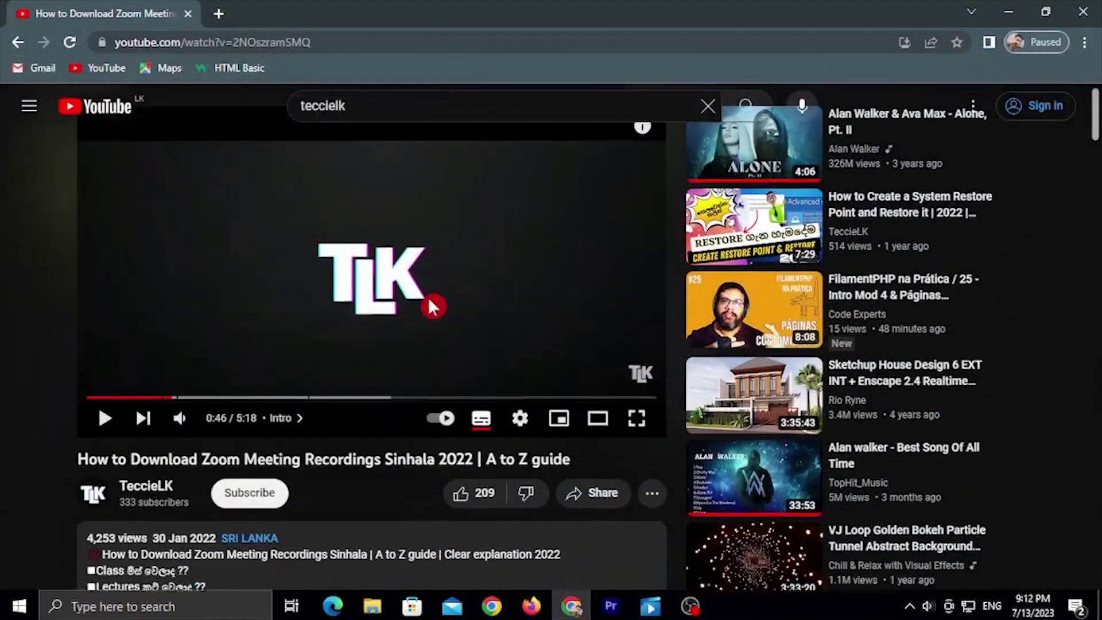
pyautogui.scroll(-3, 285, 383)
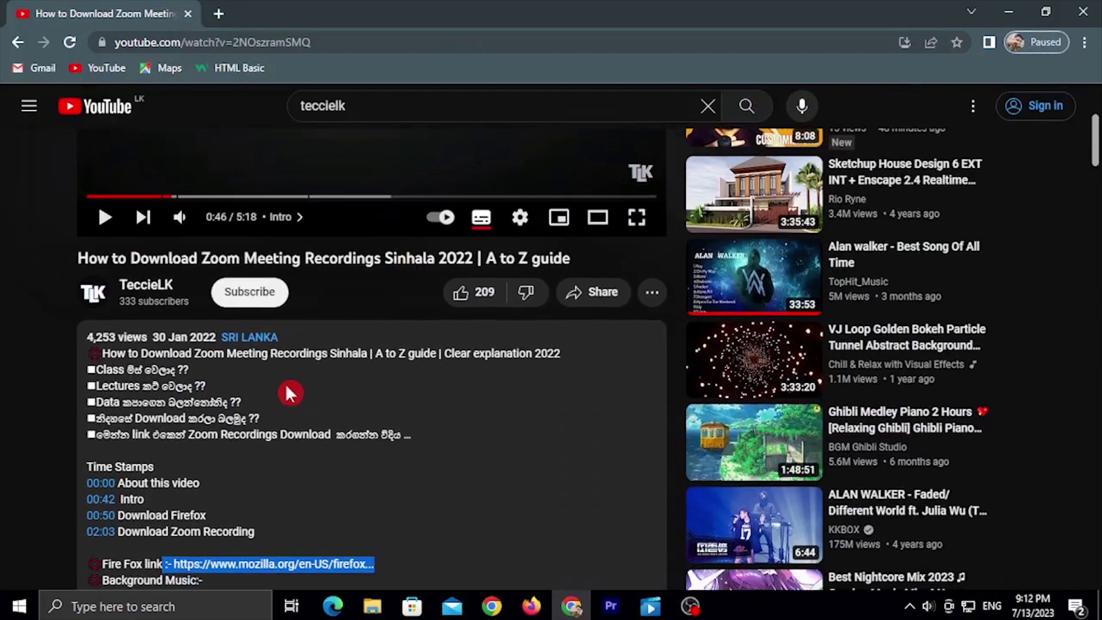
pyautogui.scroll(-3, 285, 384)
pyautogui.click(405, 390)
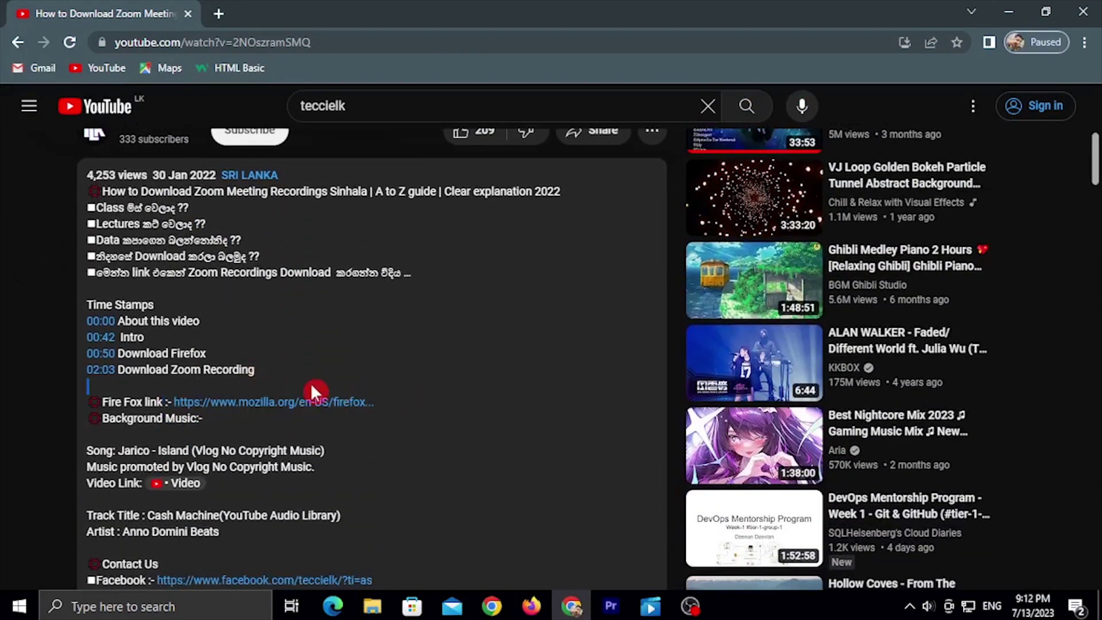
pyautogui.moveTo(311, 390); pyautogui.dragTo(174, 403)
pyautogui.moveTo(253, 409); pyautogui.dragTo(433, 428)
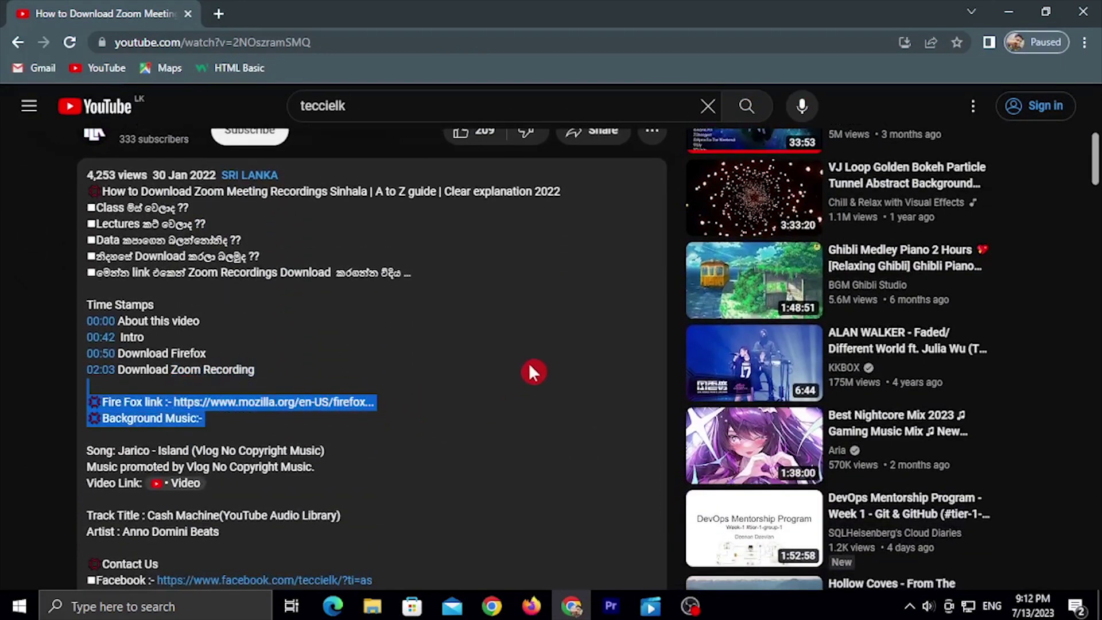
# In a new Chrome window, paste the Lively Wallpaper address and load the site.
pyautogui.click(494, 607)
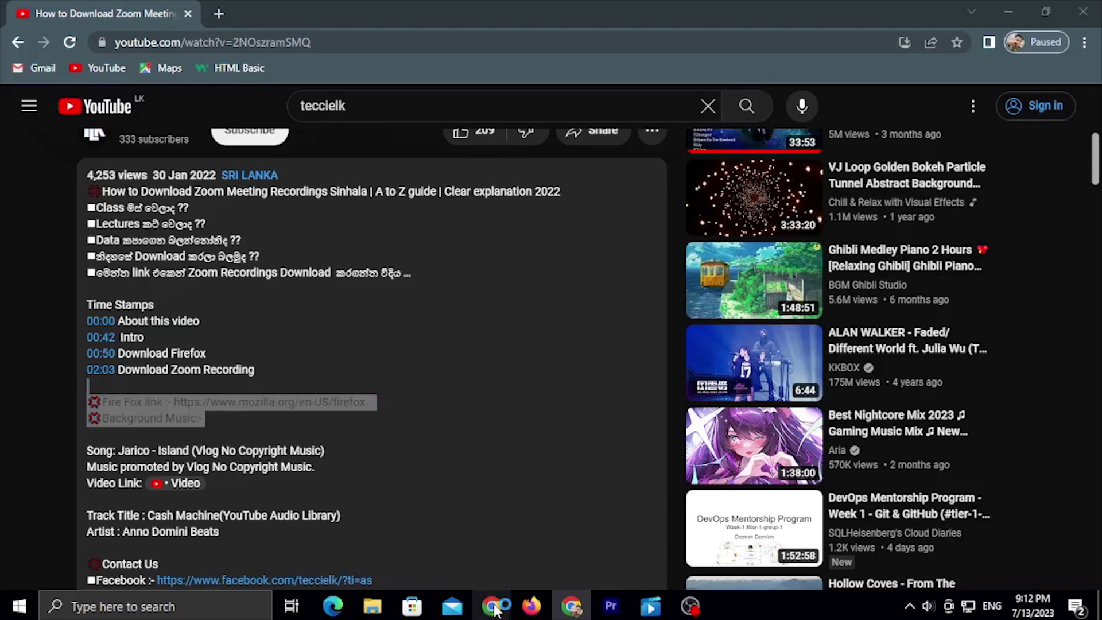
pyautogui.click(342, 381)
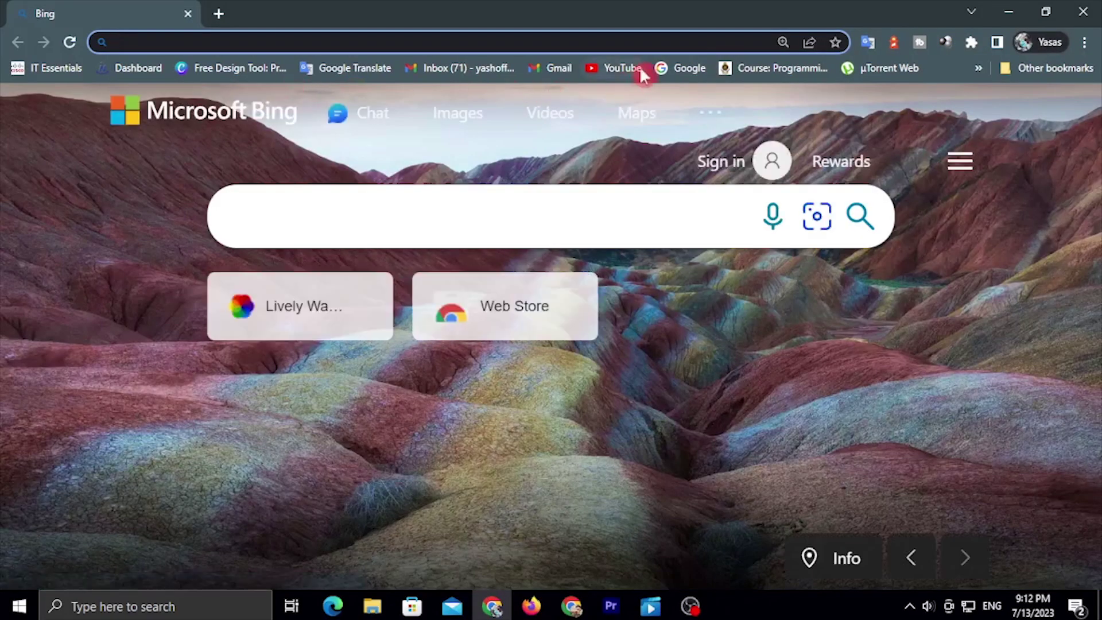
pyautogui.click(690, 67)
pyautogui.click(394, 218)
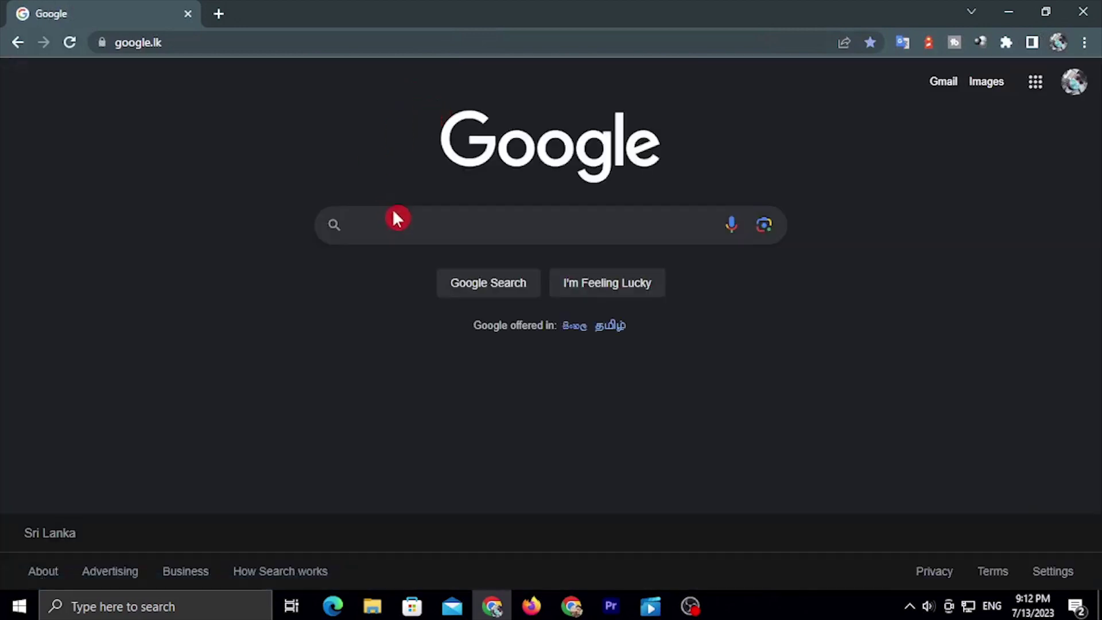
pyautogui.click(313, 35)
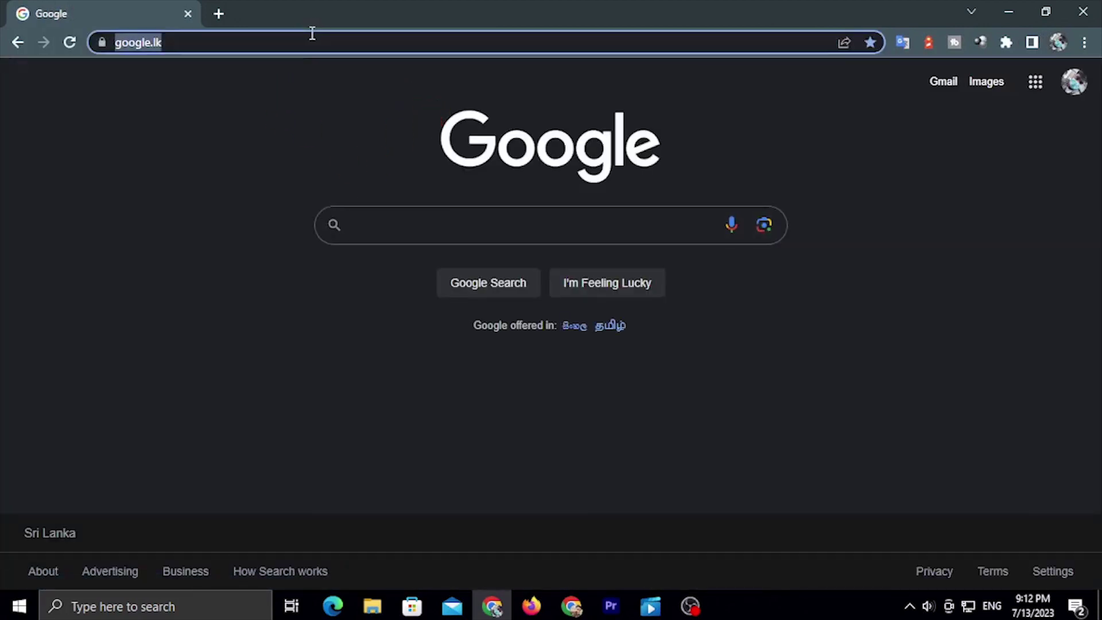
pyautogui.write('www.rocksdanister.com/lively/')
pyautogui.press('Return')
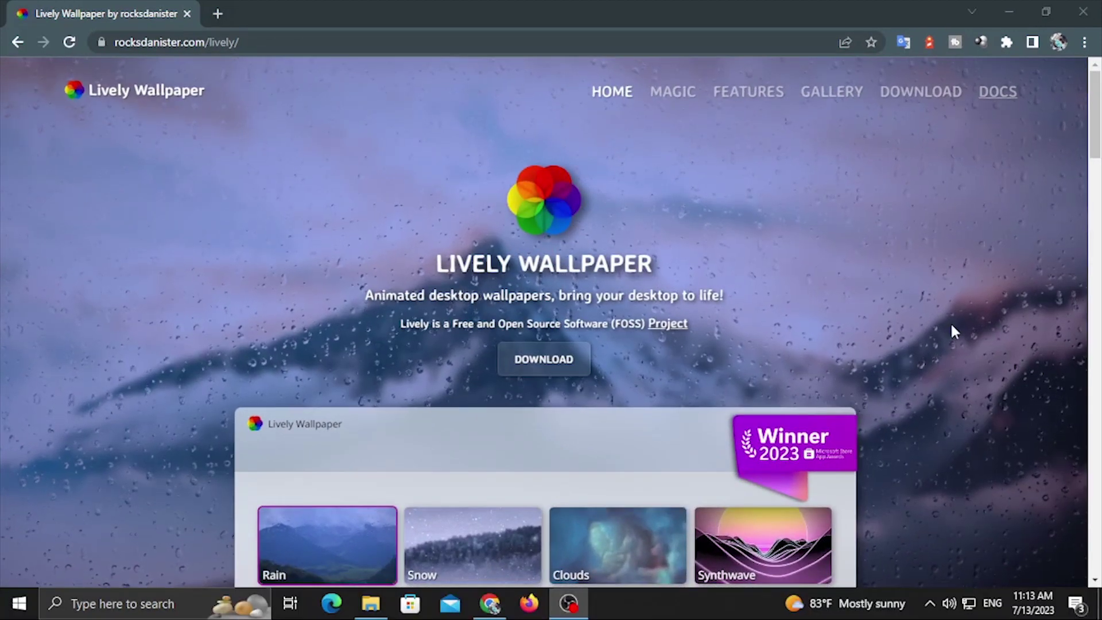
# Increase the rain preview's Intensity, Size and Speed sliders.
pyautogui.scroll(-2, 270, 531)
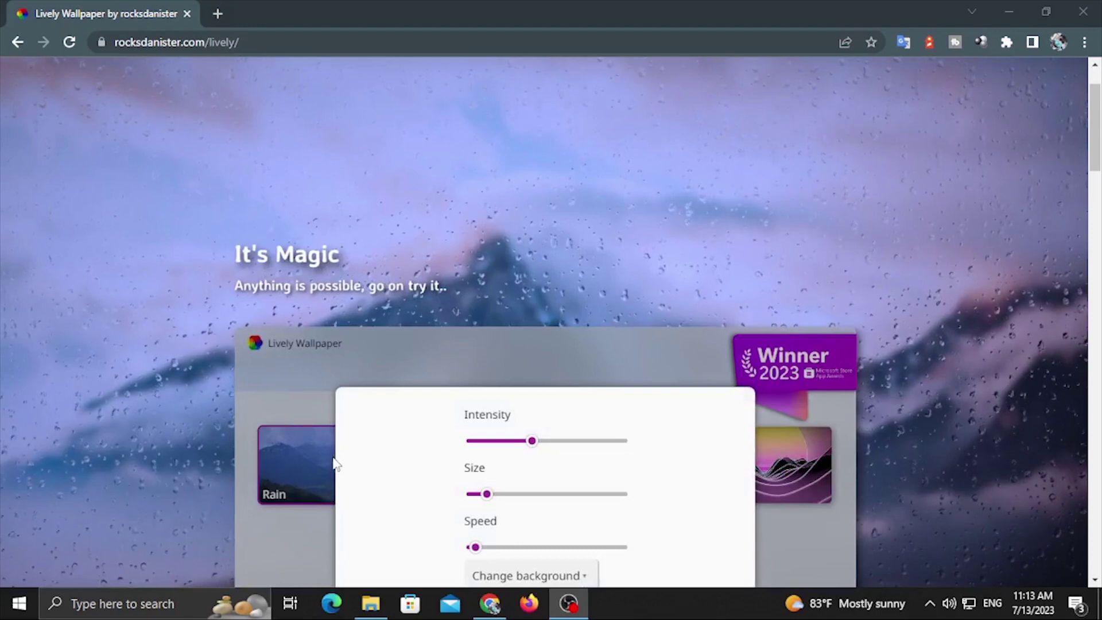
pyautogui.click(333, 465)
pyautogui.moveTo(558, 445); pyautogui.dragTo(597, 441)
pyautogui.moveTo(488, 495); pyautogui.dragTo(583, 495)
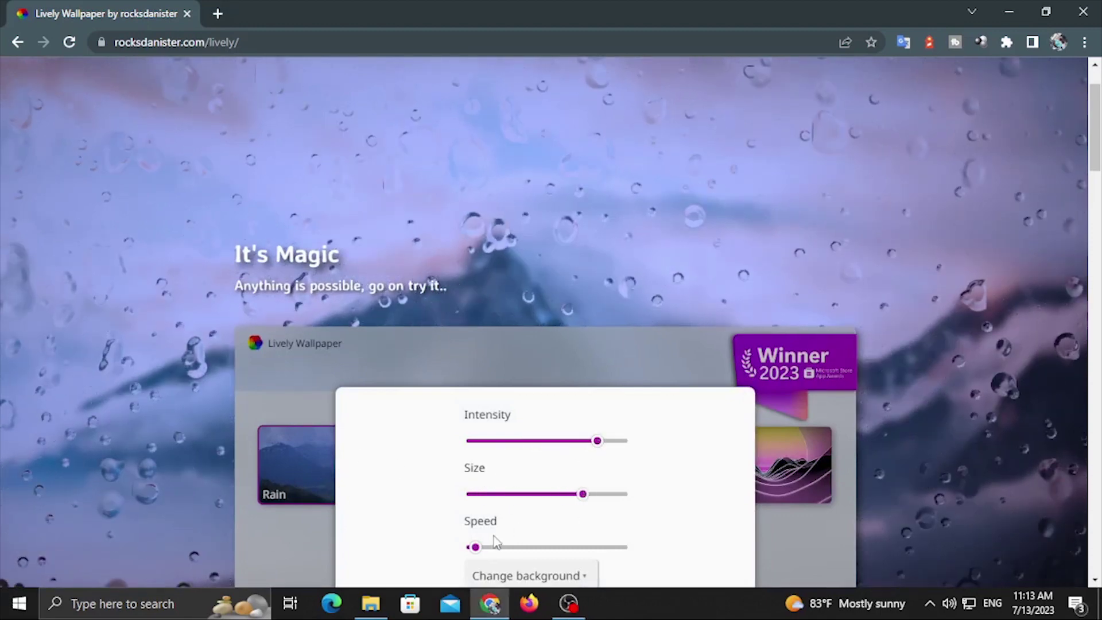
pyautogui.moveTo(476, 546); pyautogui.dragTo(551, 547)
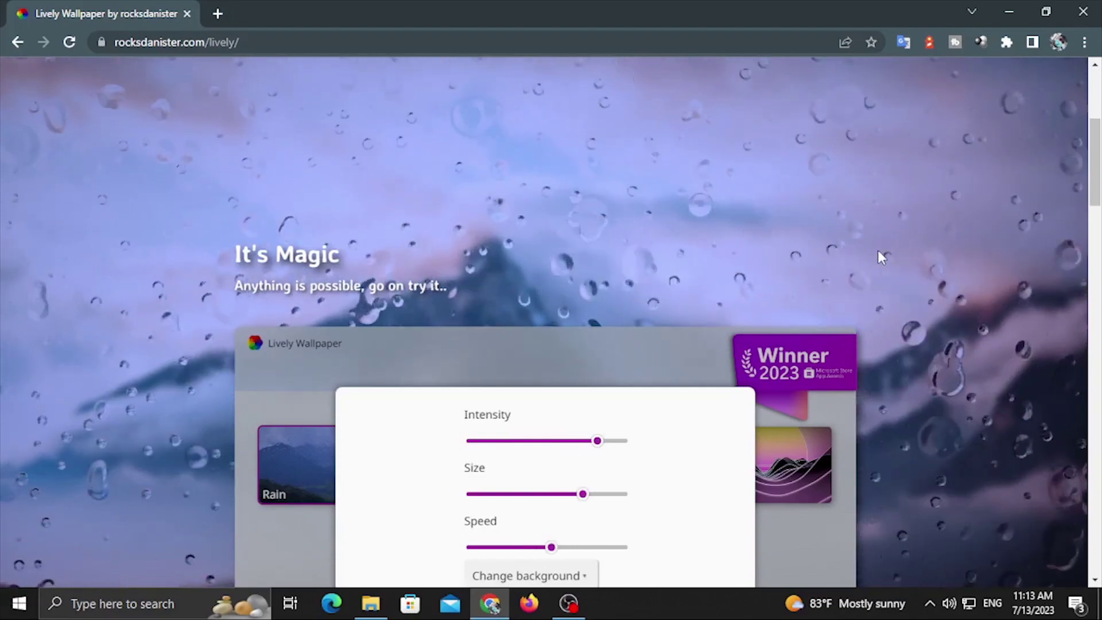
# Scroll down to the 'Ready to get started?' download buttons.
pyautogui.scroll(-10, 878, 251)
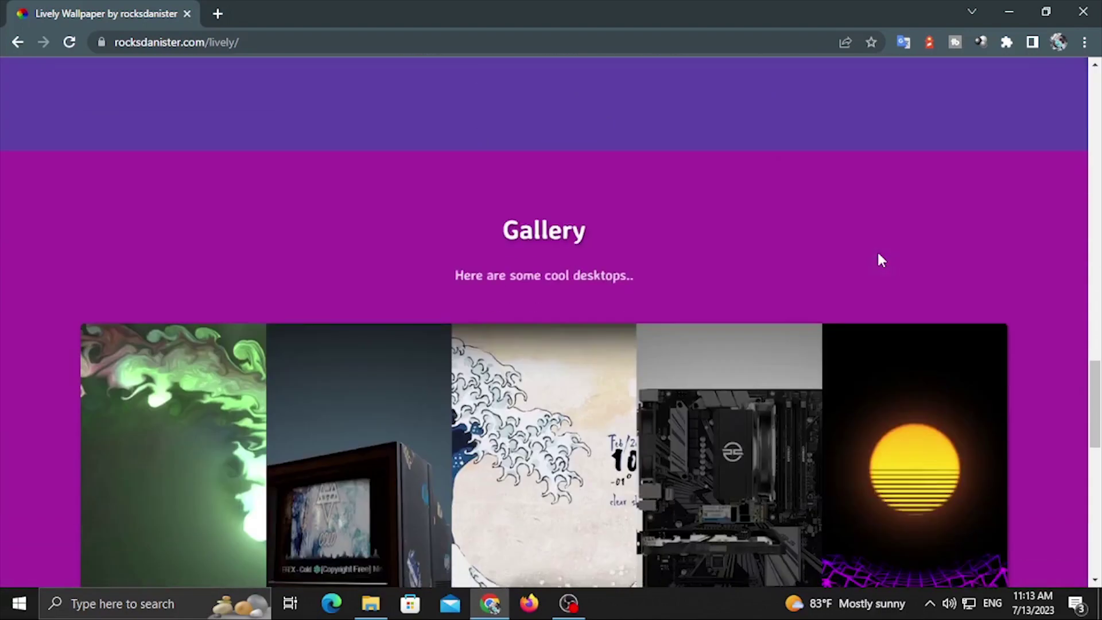
pyautogui.scroll(-12, 878, 255)
pyautogui.scroll(1, 632, 218)
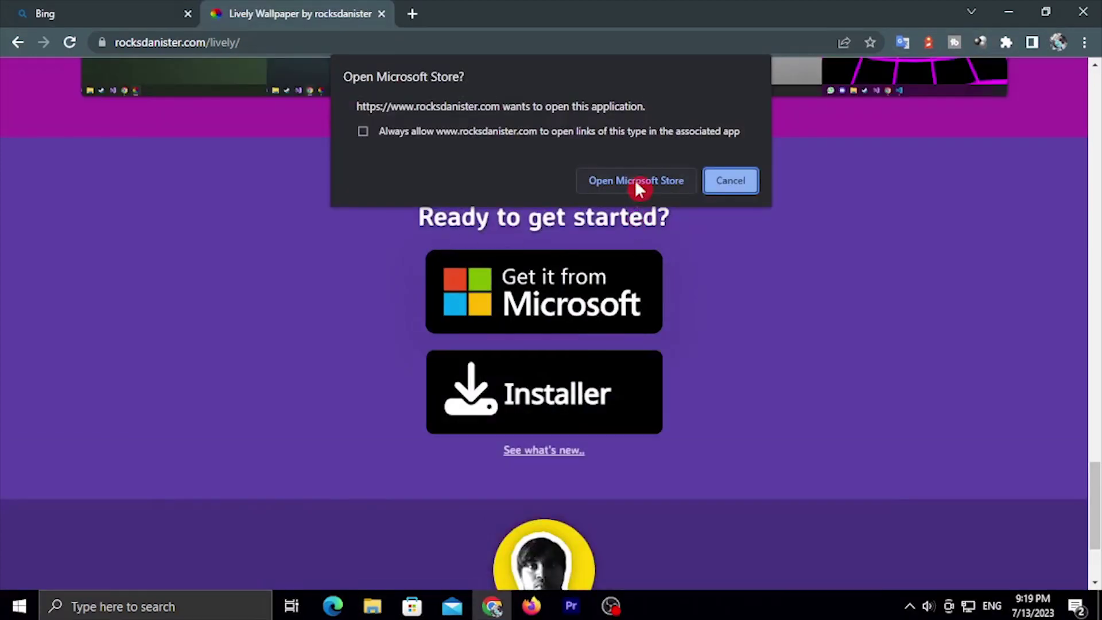
# Allow Microsoft Store to open, click Get for Lively Wallpaper, then dismiss the sign-in prompt.
pyautogui.click(637, 181)
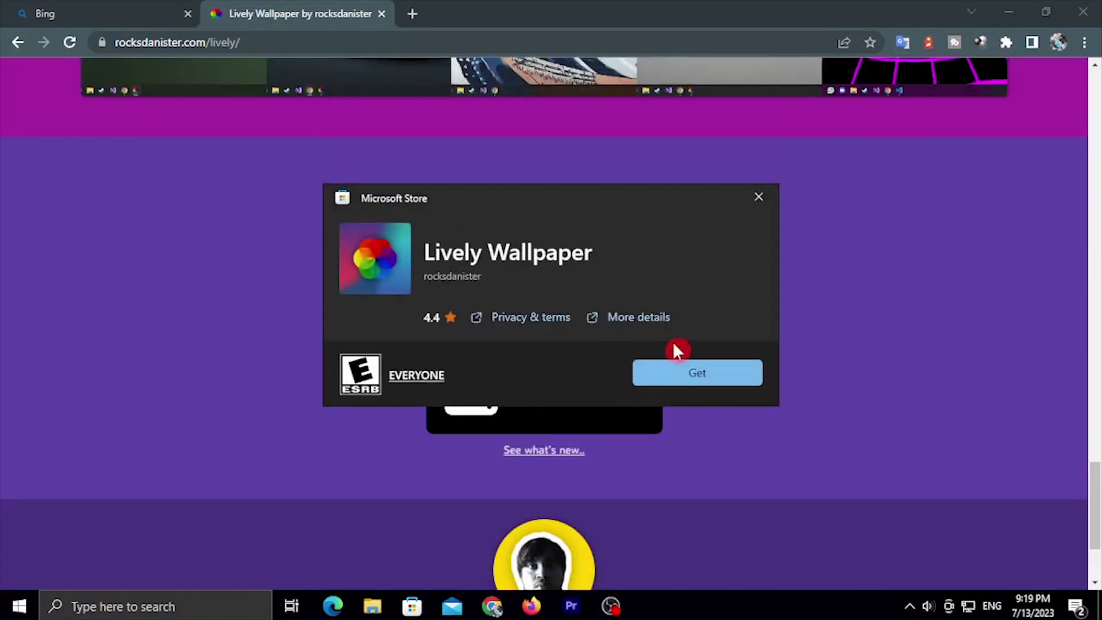
pyautogui.click(691, 384)
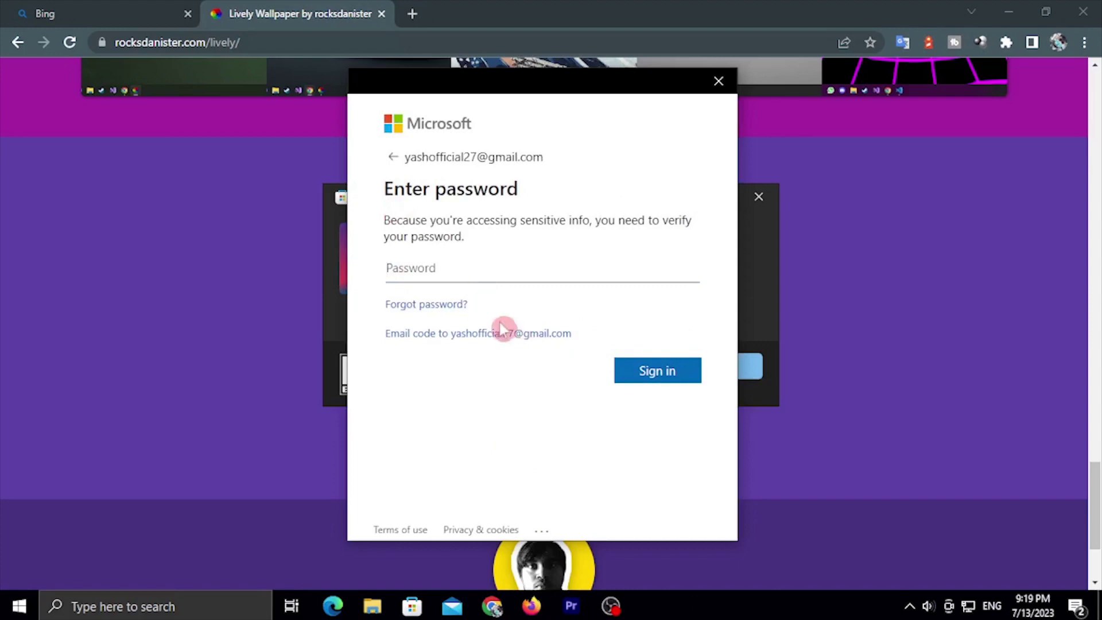
pyautogui.click(716, 74)
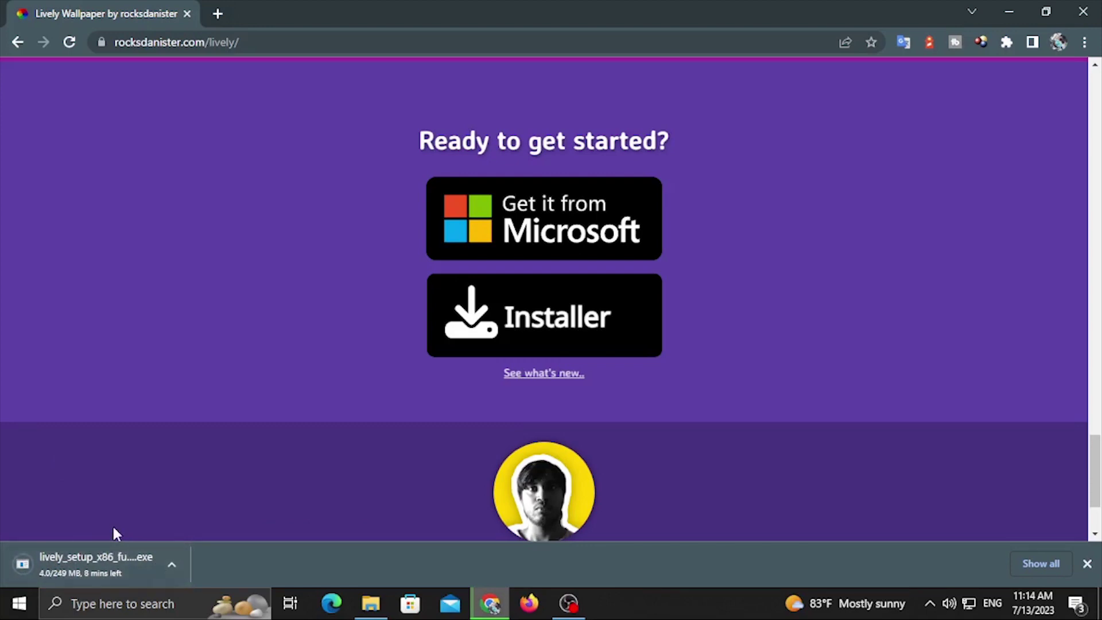
# Pause the lively_setup_x86 download and open the Downloads folder.
pyautogui.click(171, 564)
pyautogui.click(218, 492)
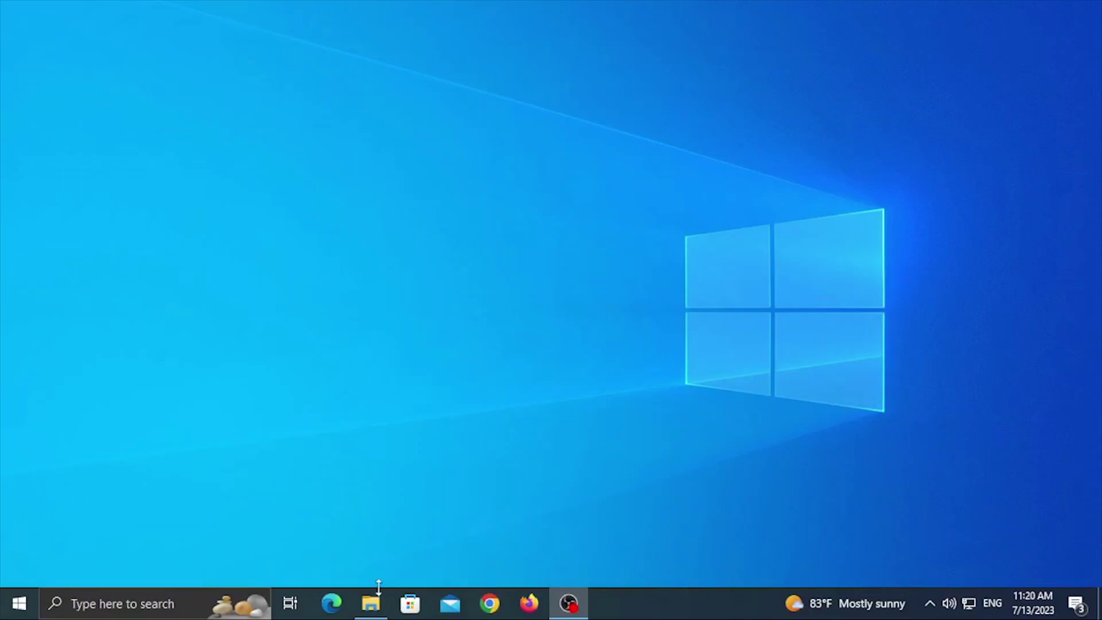
pyautogui.click(372, 603)
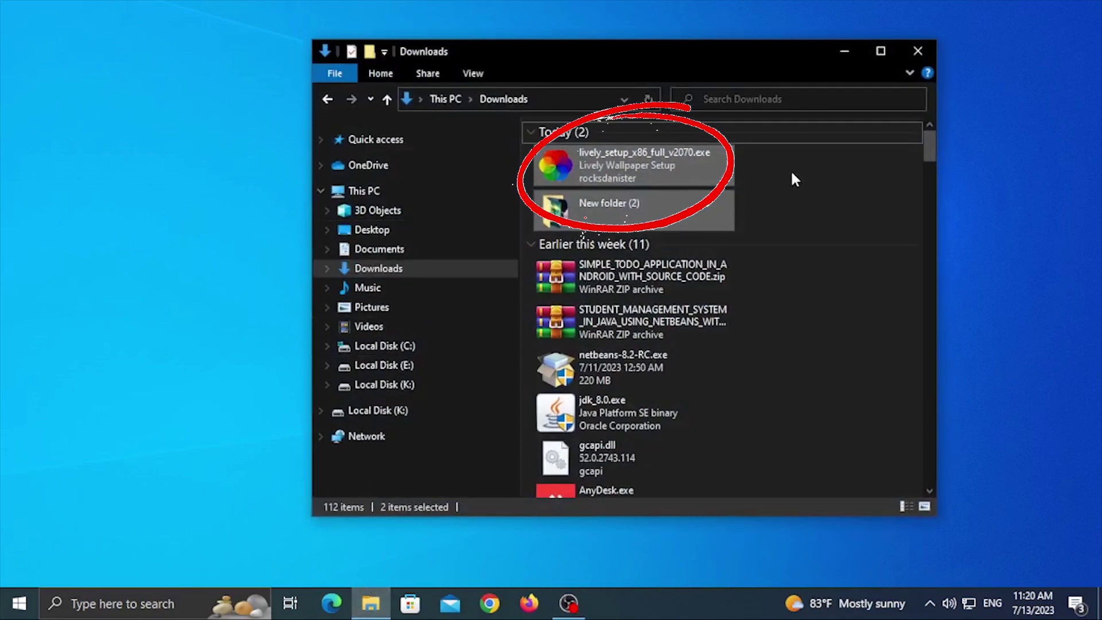
# Run lively_setup_x86_full_v2070.exe in English, accepting the default folder, desktop shortcut and auto-start.
pyautogui.doubleClick(561, 155)
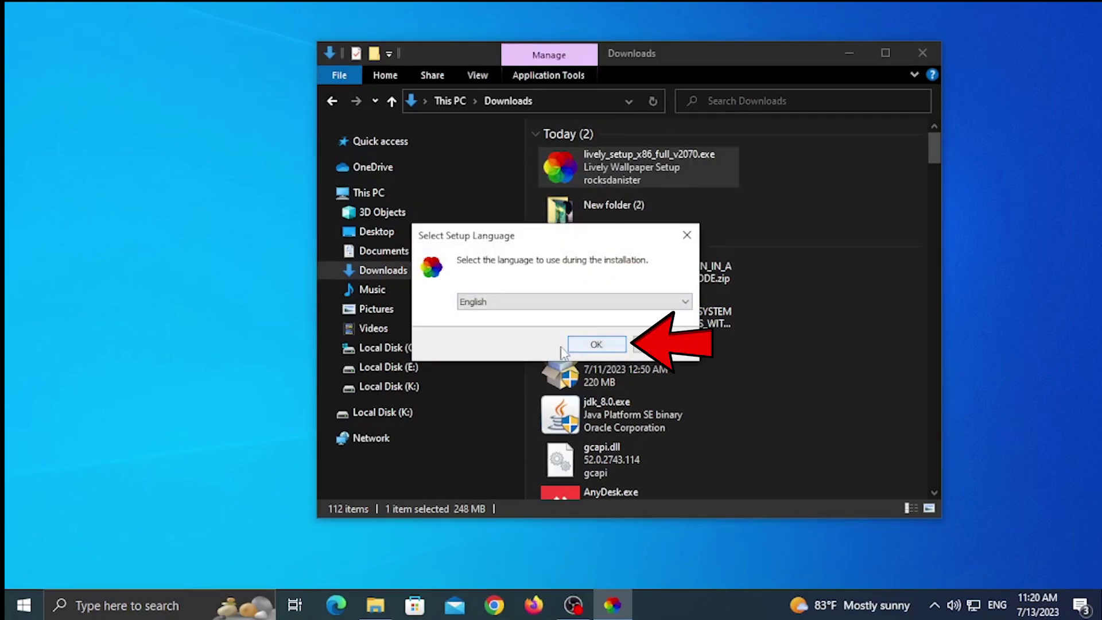
pyautogui.click(607, 344)
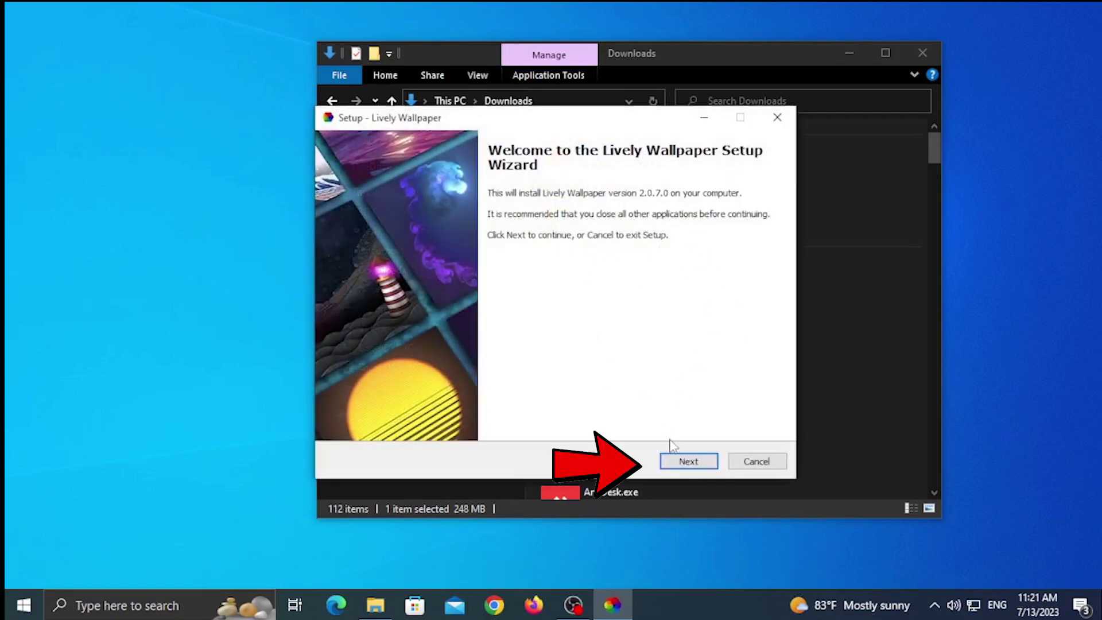
pyautogui.click(700, 464)
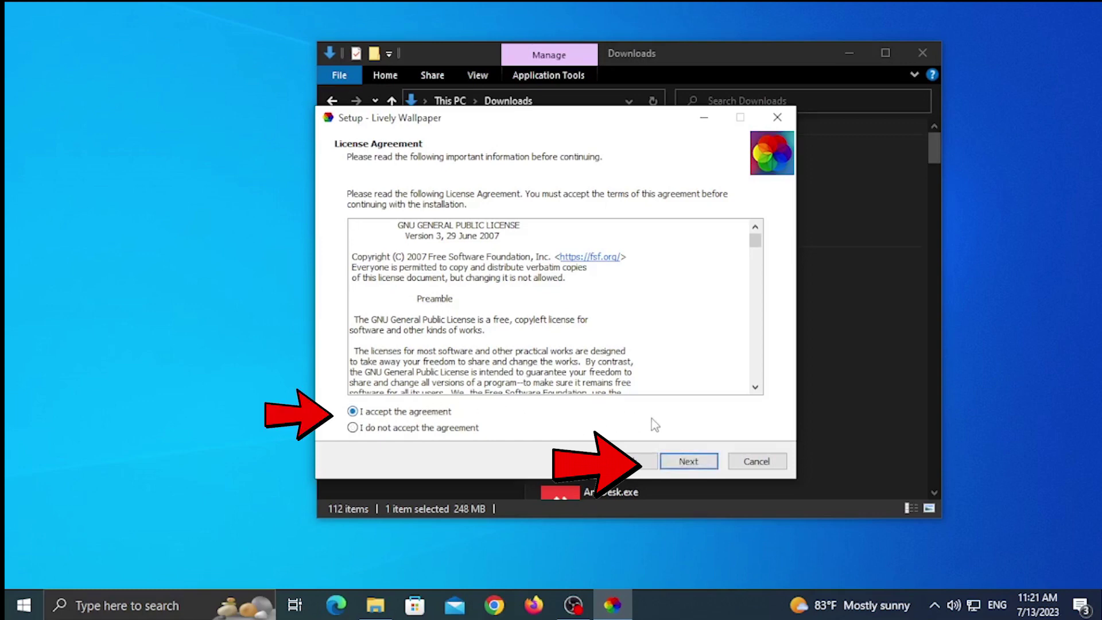
pyautogui.click(699, 459)
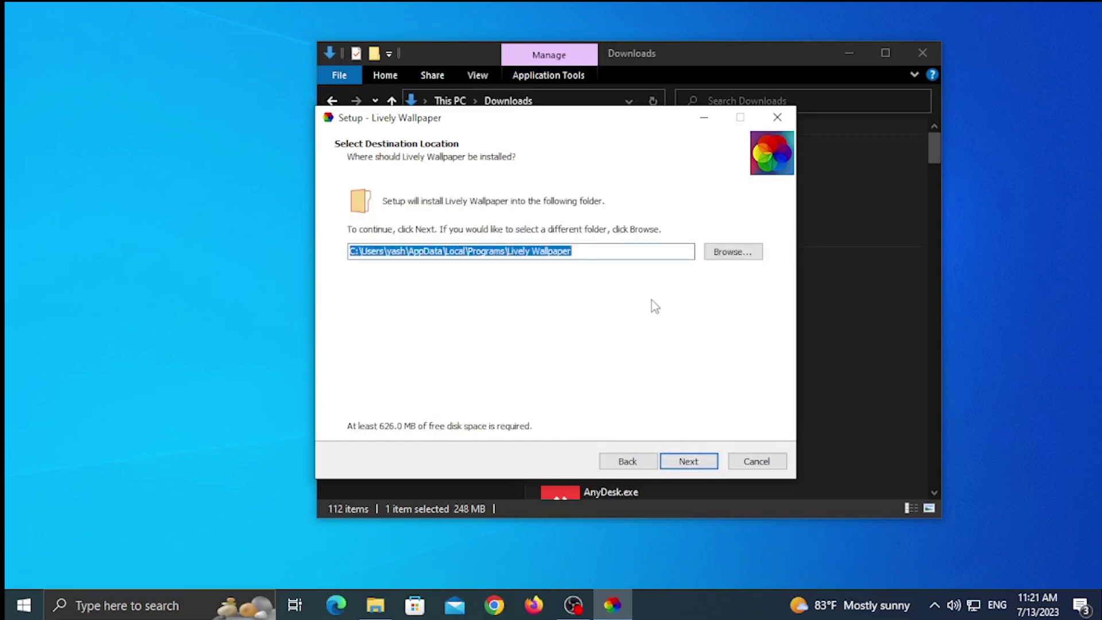
pyautogui.click(700, 462)
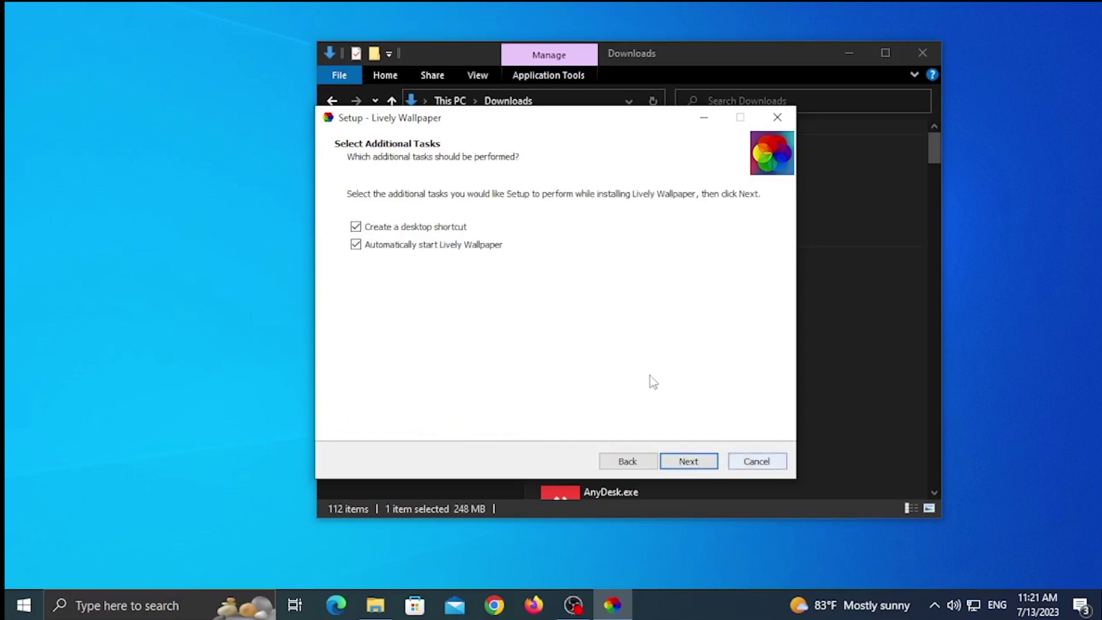
pyautogui.click(711, 466)
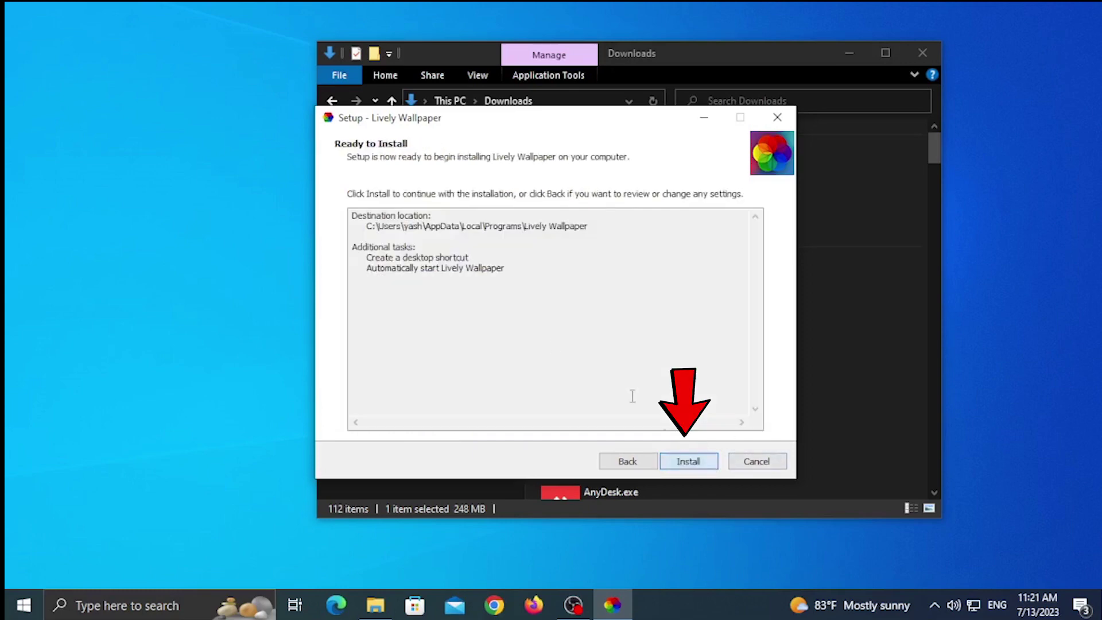
pyautogui.click(712, 461)
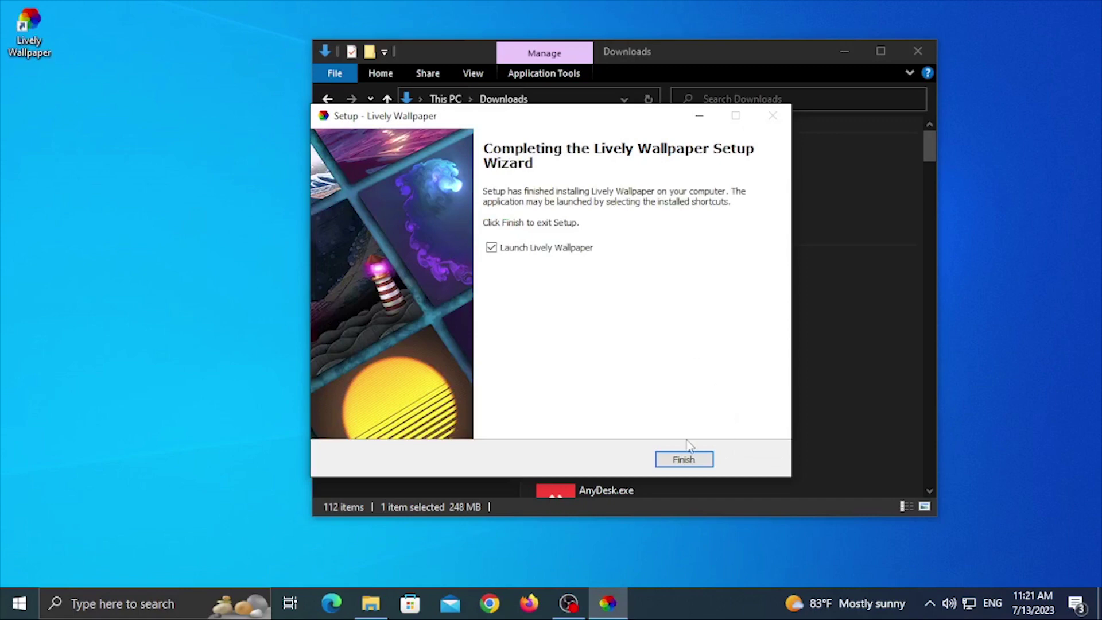
# Finish setup with Launch Lively Wallpaper ticked and close the Downloads window.
pyautogui.click(694, 461)
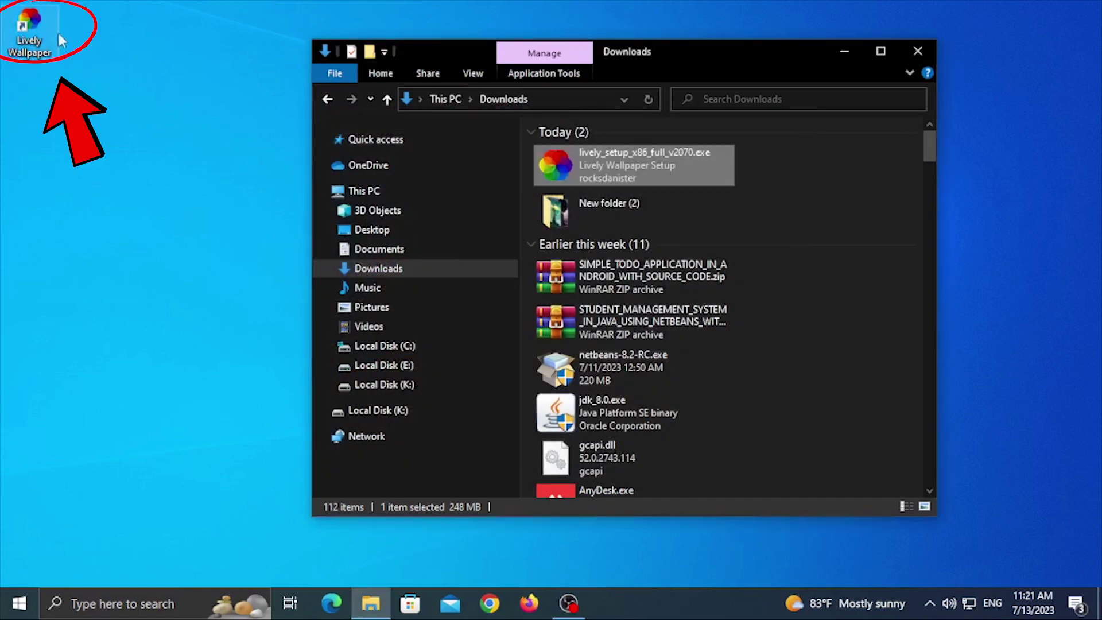
pyautogui.click(918, 50)
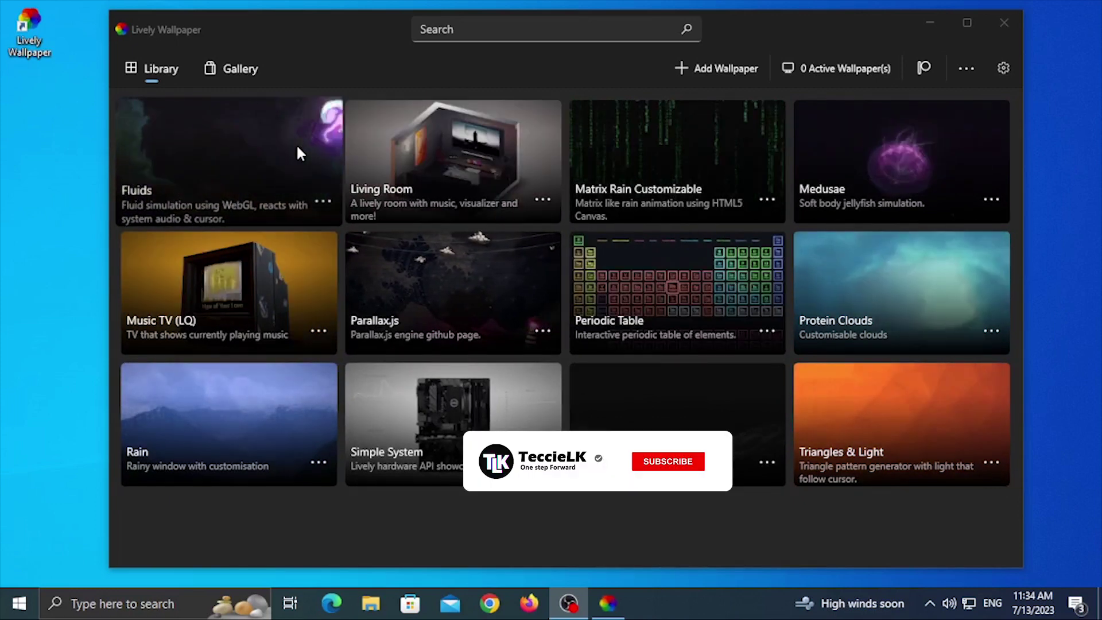
# Apply the Fluids tile as wallpaper and close the Lively library.
pyautogui.click(337, 155)
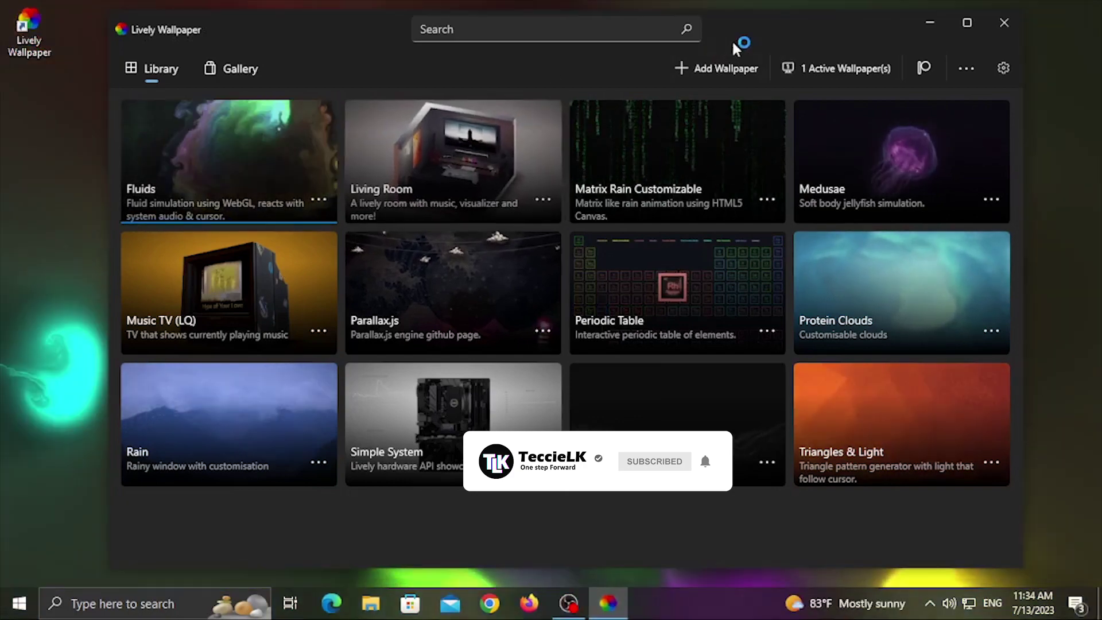
pyautogui.click(1004, 22)
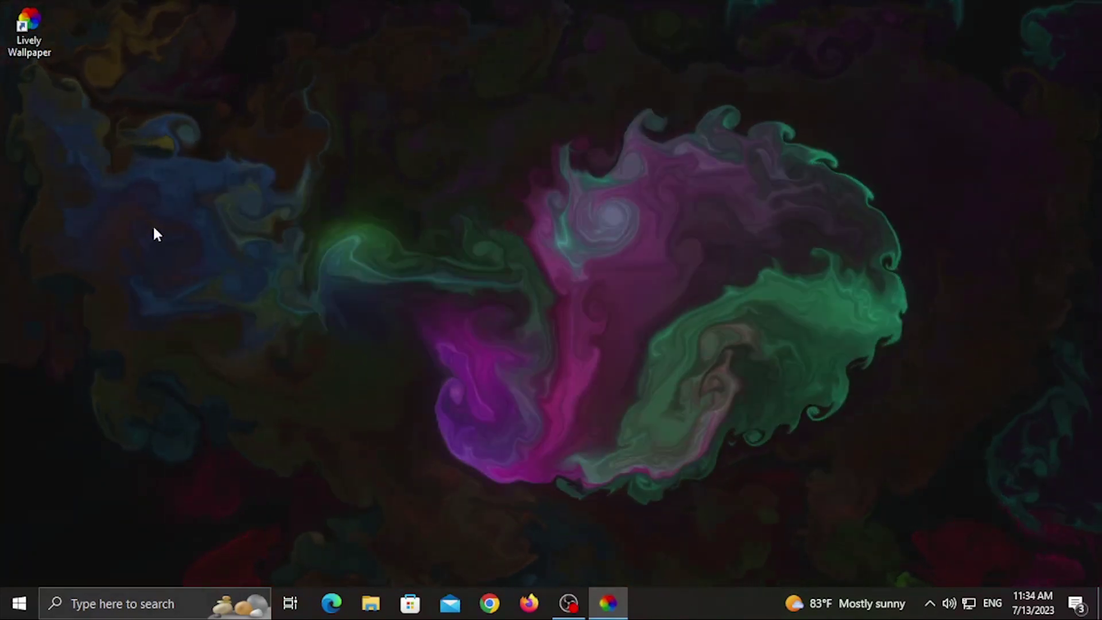
pyautogui.click(178, 315)
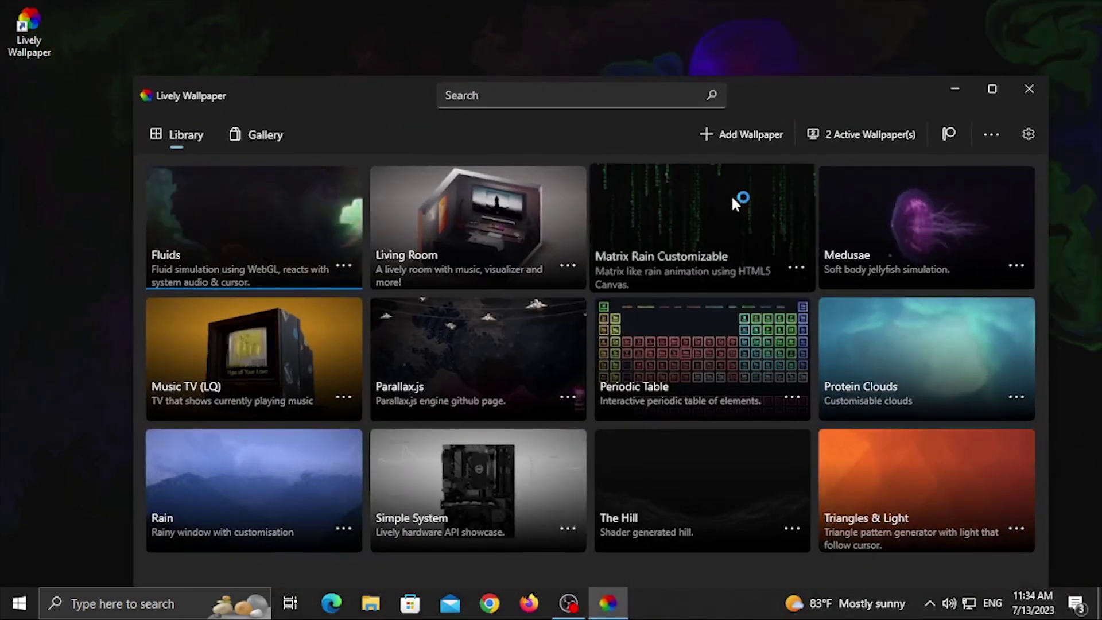
# Apply the Matrix Rain Customizable tile and close the library.
pyautogui.click(732, 194)
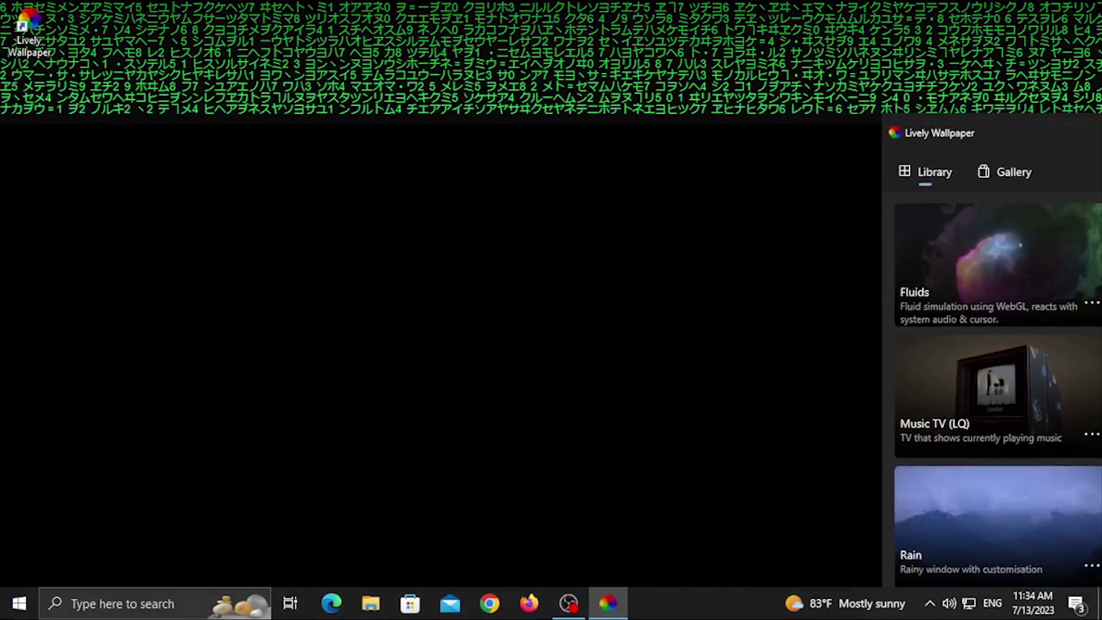
pyautogui.click(1030, 88)
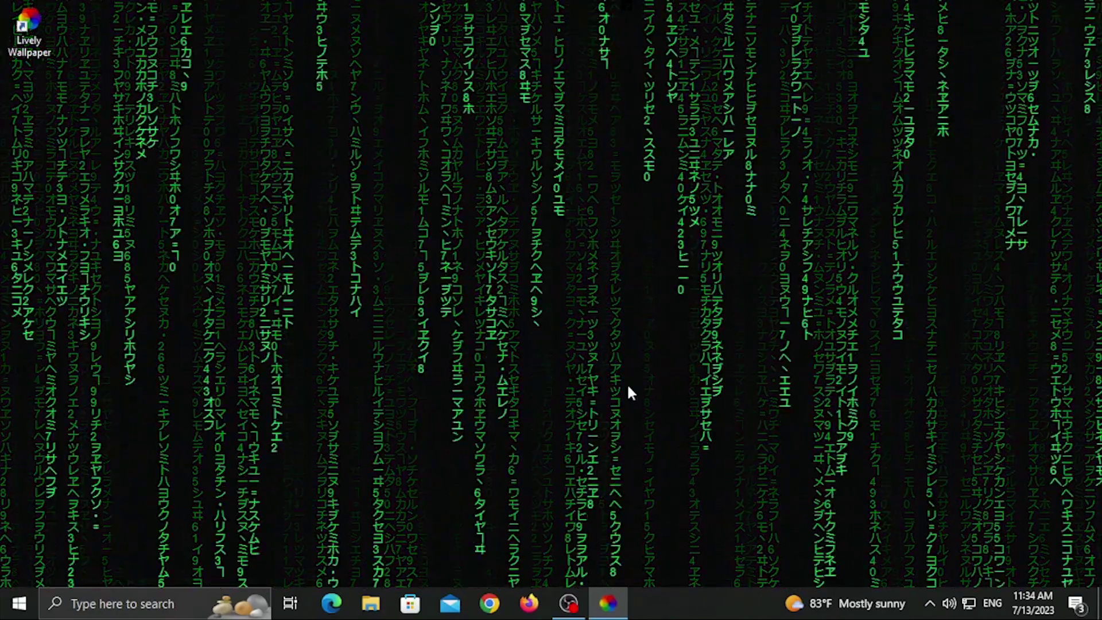
# Apply the Medusae wallpaper, then reopen the Lively library from its desktop icon.
pyautogui.click(609, 603)
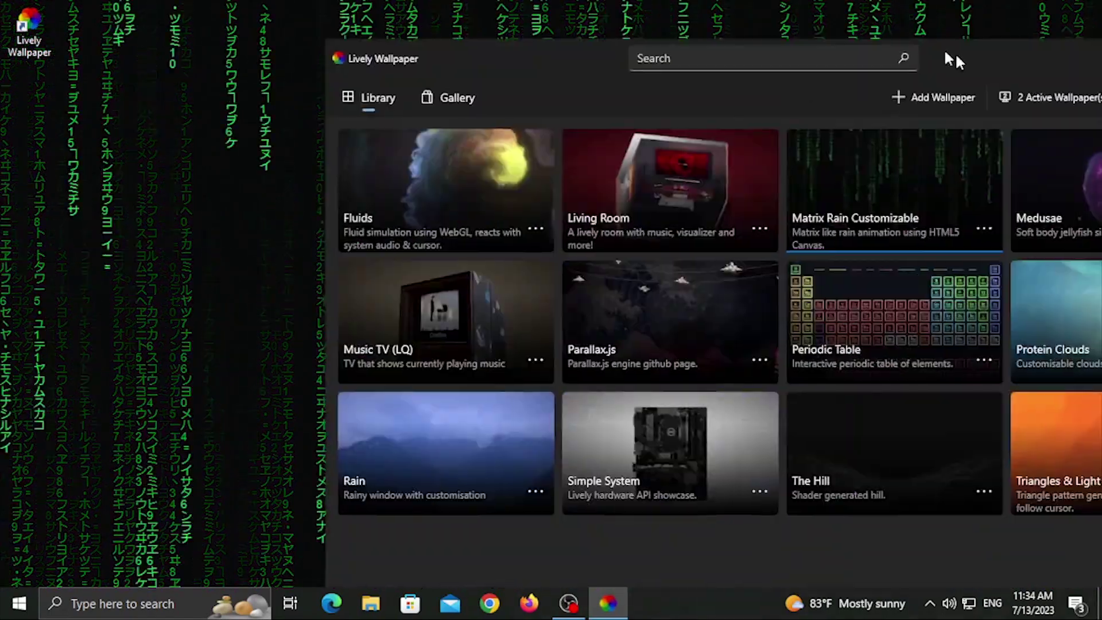
pyautogui.click(1060, 173)
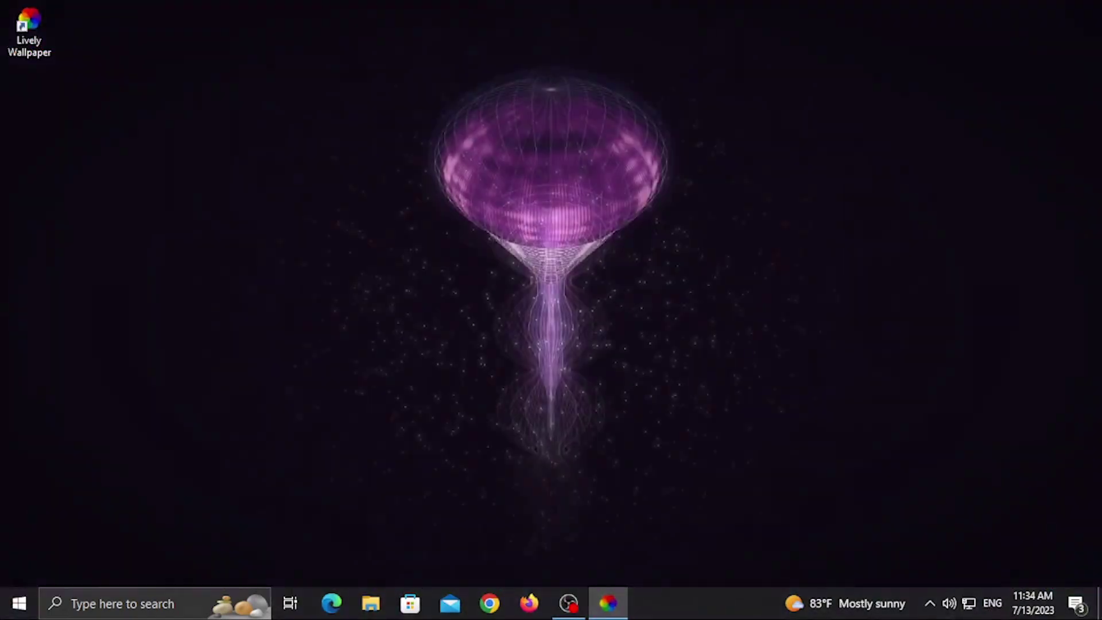
pyautogui.moveTo(529, 138); pyautogui.dragTo(846, 334)
pyautogui.moveTo(783, 261); pyautogui.dragTo(425, 401)
pyautogui.moveTo(297, 293); pyautogui.dragTo(676, 504)
pyautogui.moveTo(886, 445); pyautogui.dragTo(689, 466)
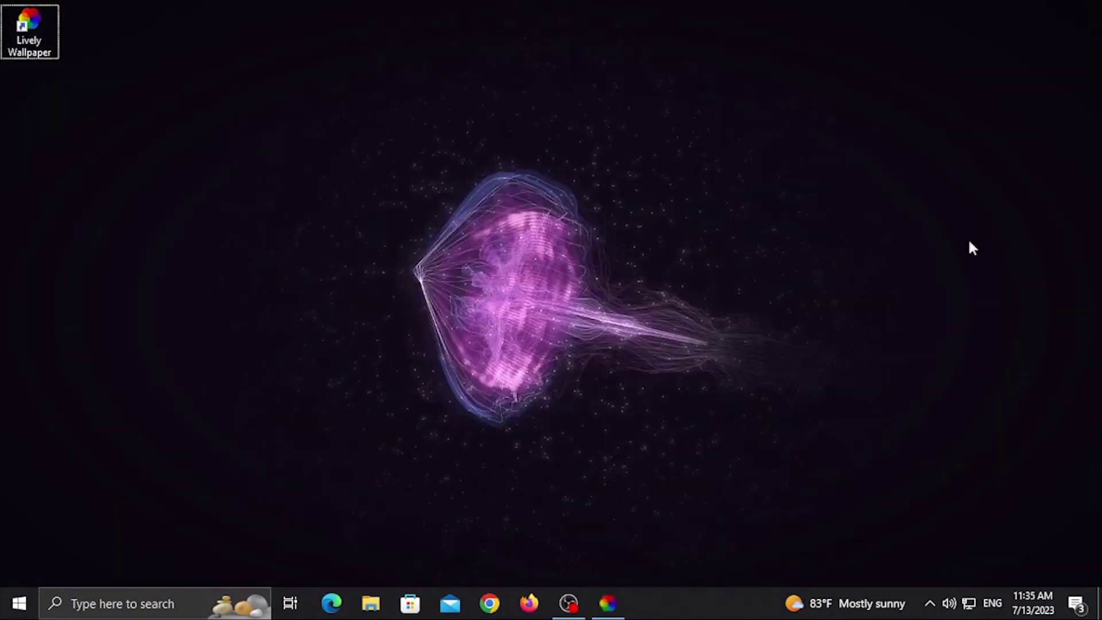
pyautogui.doubleClick(30, 32)
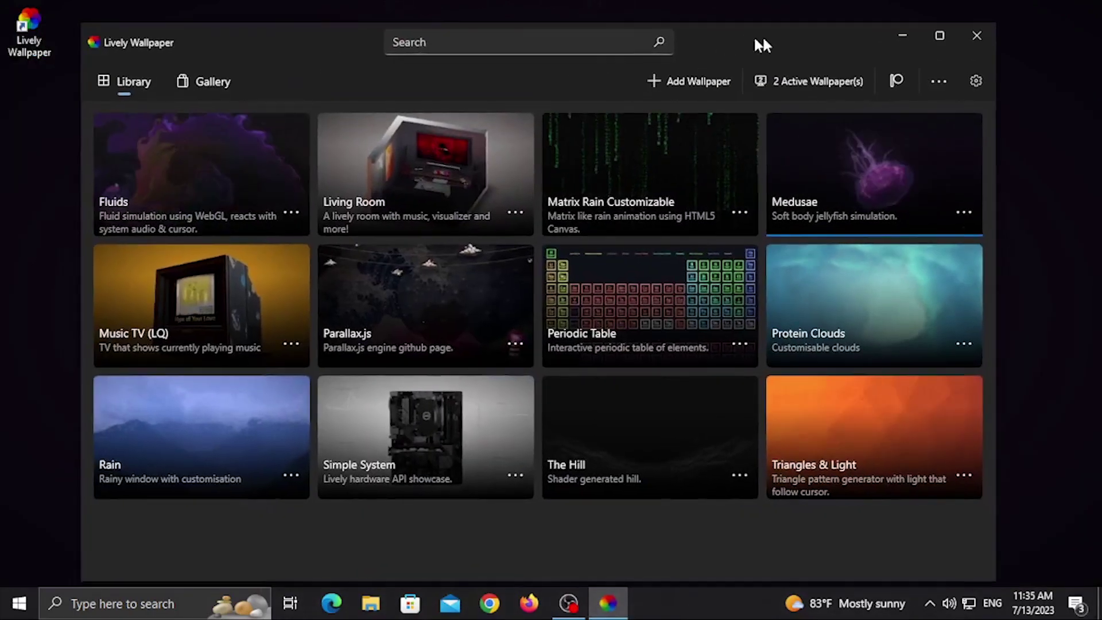
pyautogui.moveTo(757, 40); pyautogui.dragTo(769, 41)
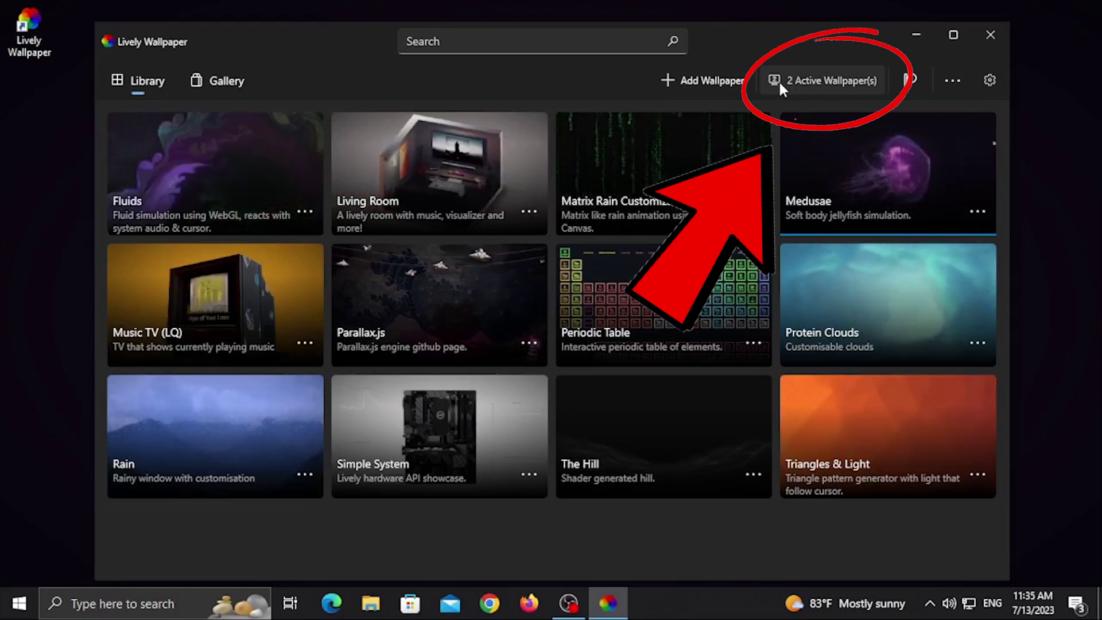
# Try Selected screen only on monitors 1 and 2, then Span, settling on Duplicate same wallpaper.
pyautogui.click(779, 80)
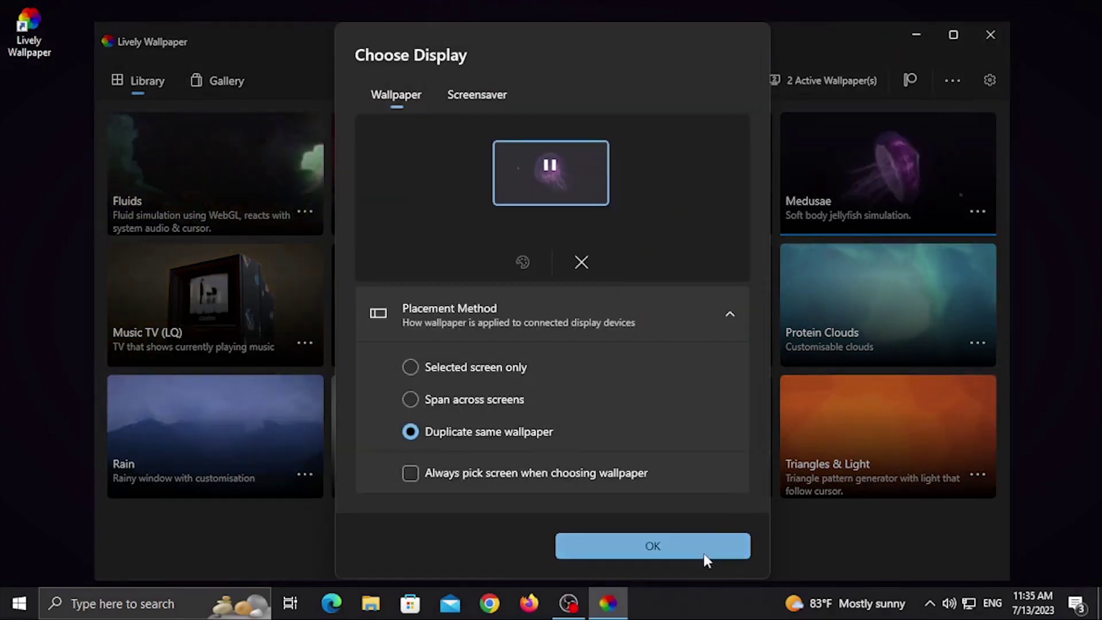
pyautogui.click(706, 550)
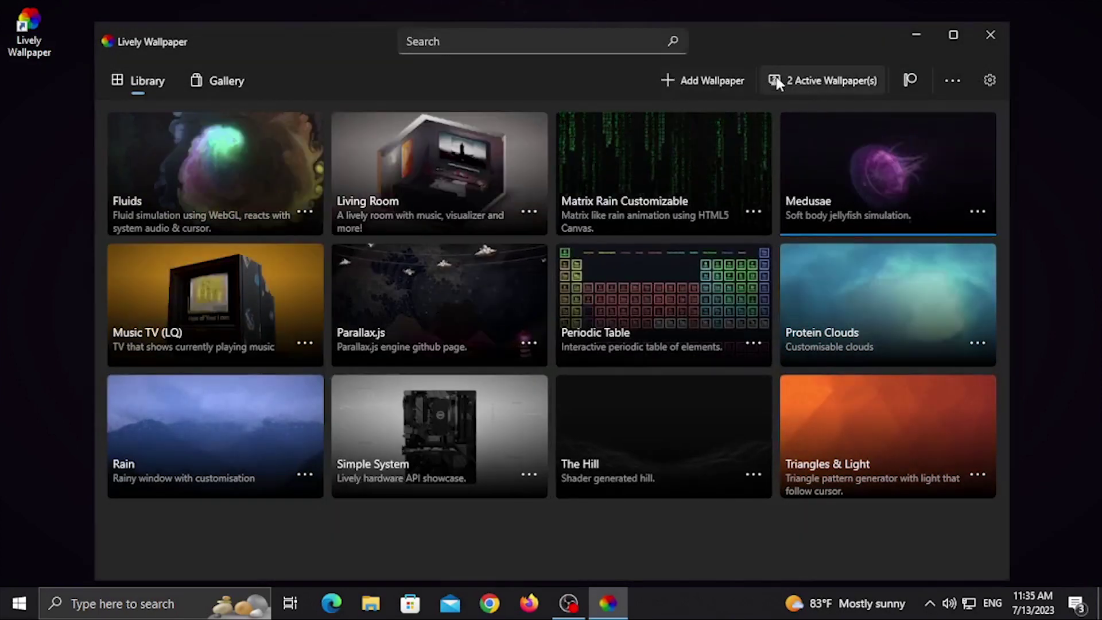
pyautogui.click(778, 81)
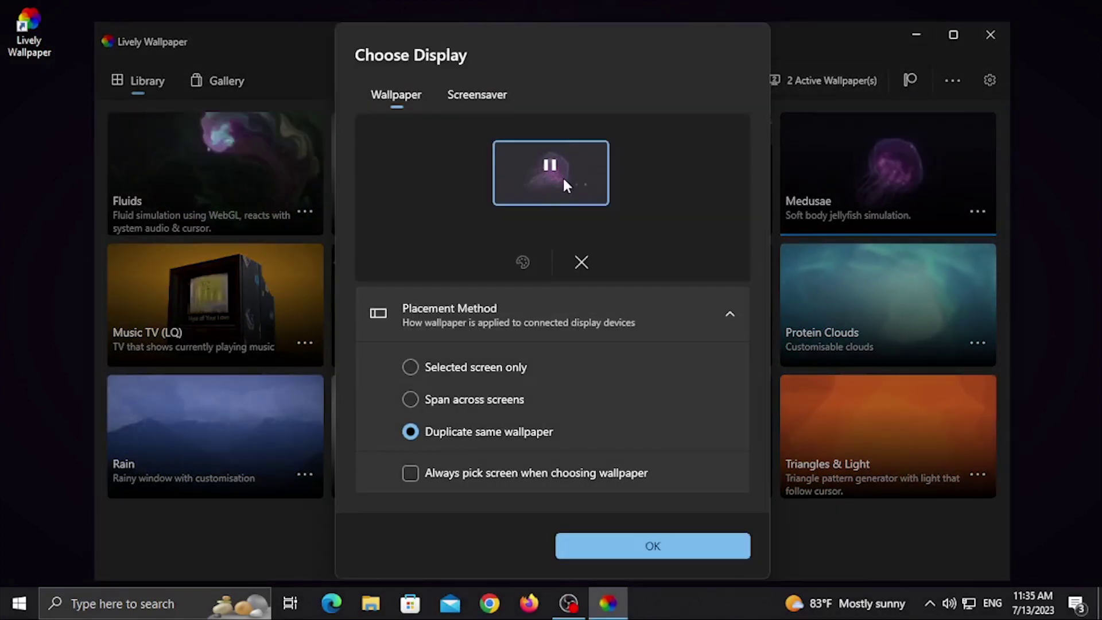
pyautogui.click(472, 370)
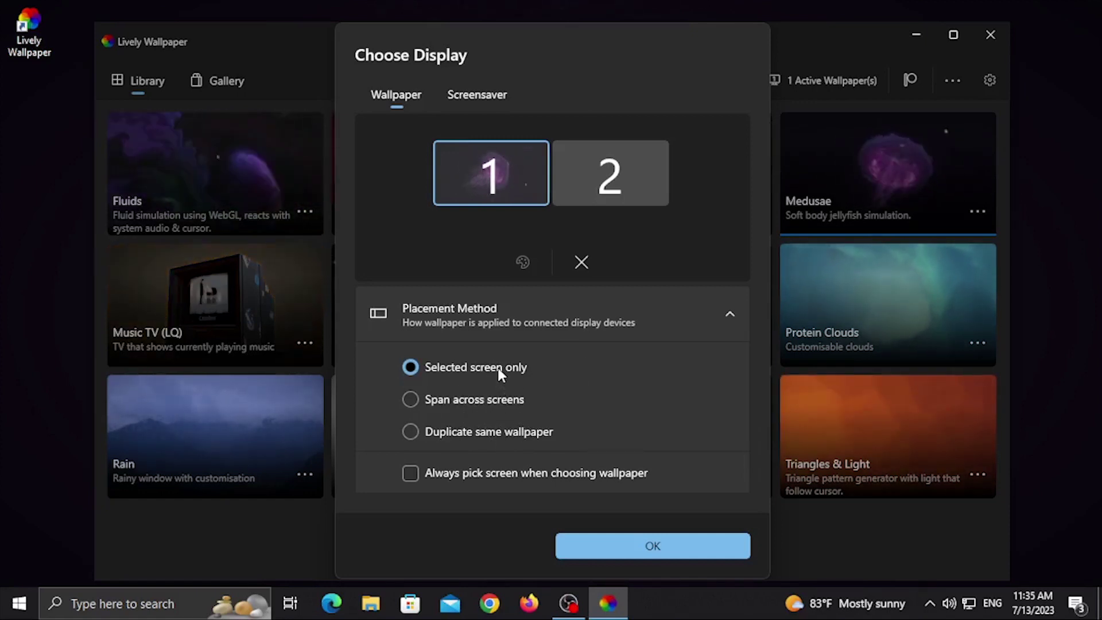
pyautogui.click(617, 184)
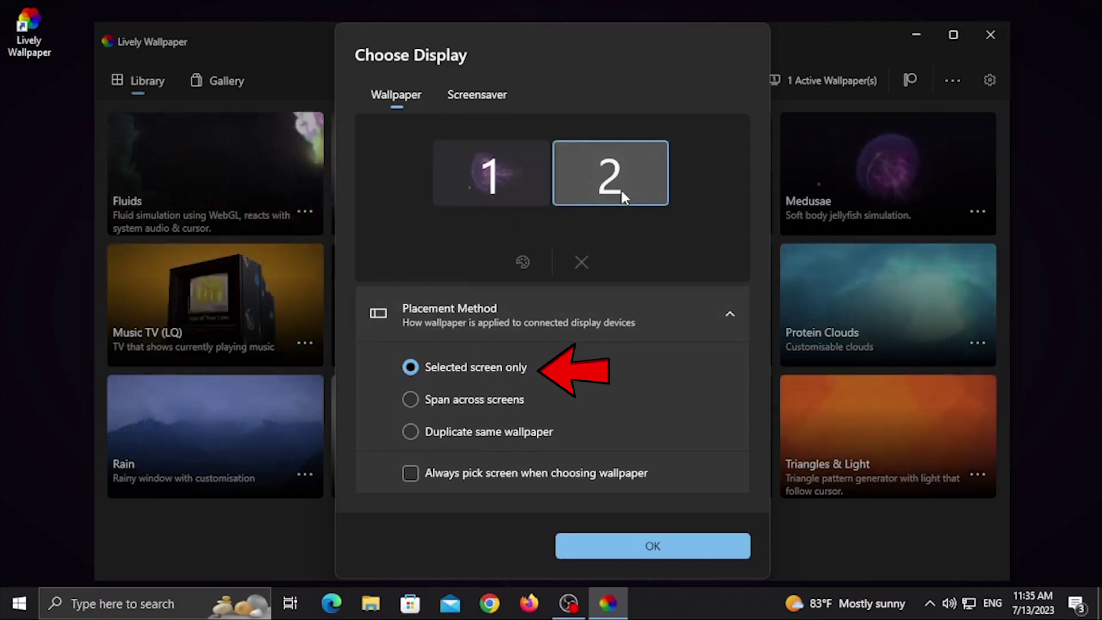
pyautogui.click(517, 173)
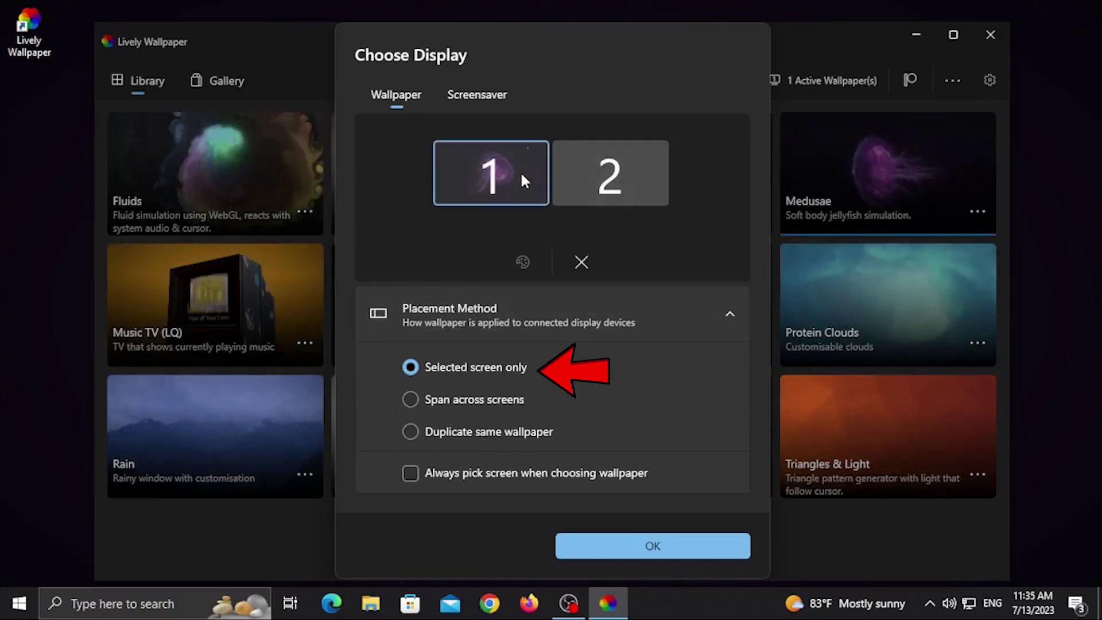
pyautogui.click(613, 181)
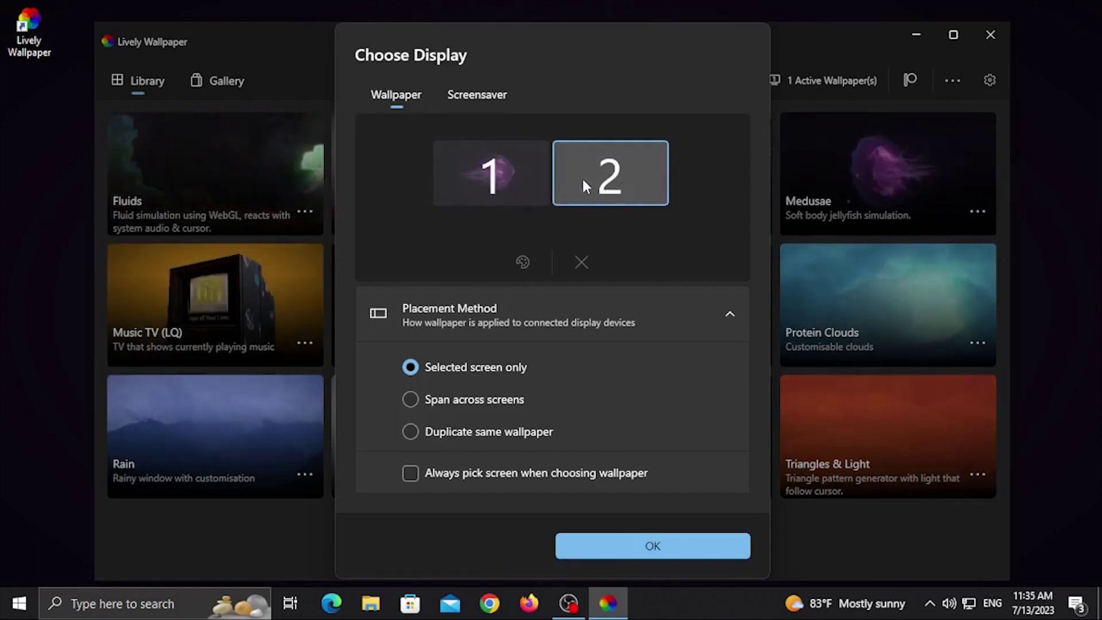
pyautogui.click(471, 403)
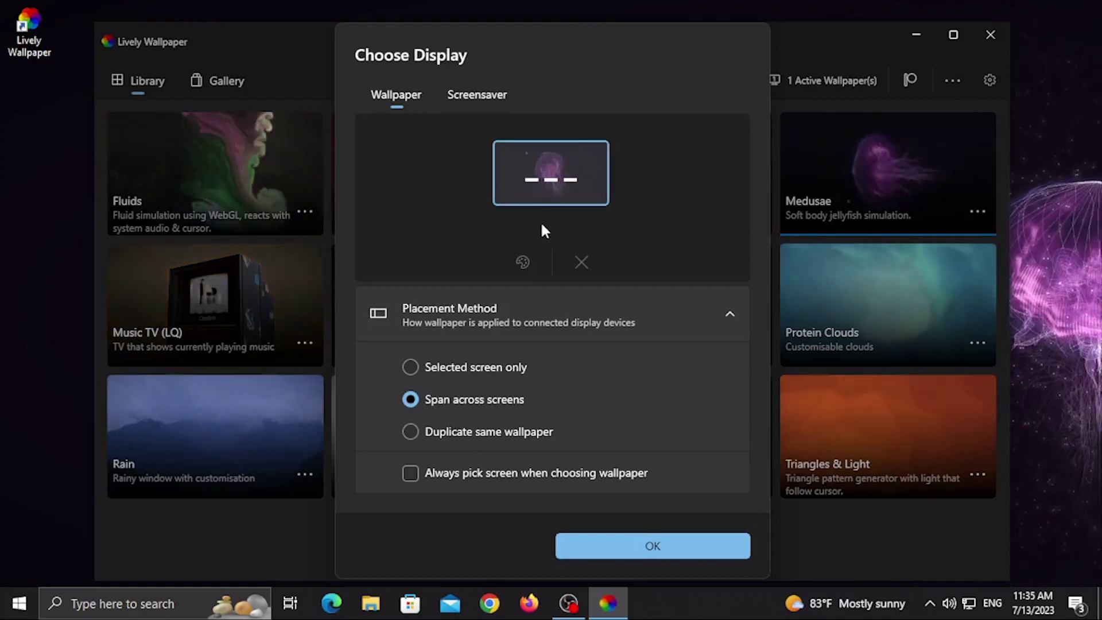
pyautogui.click(494, 432)
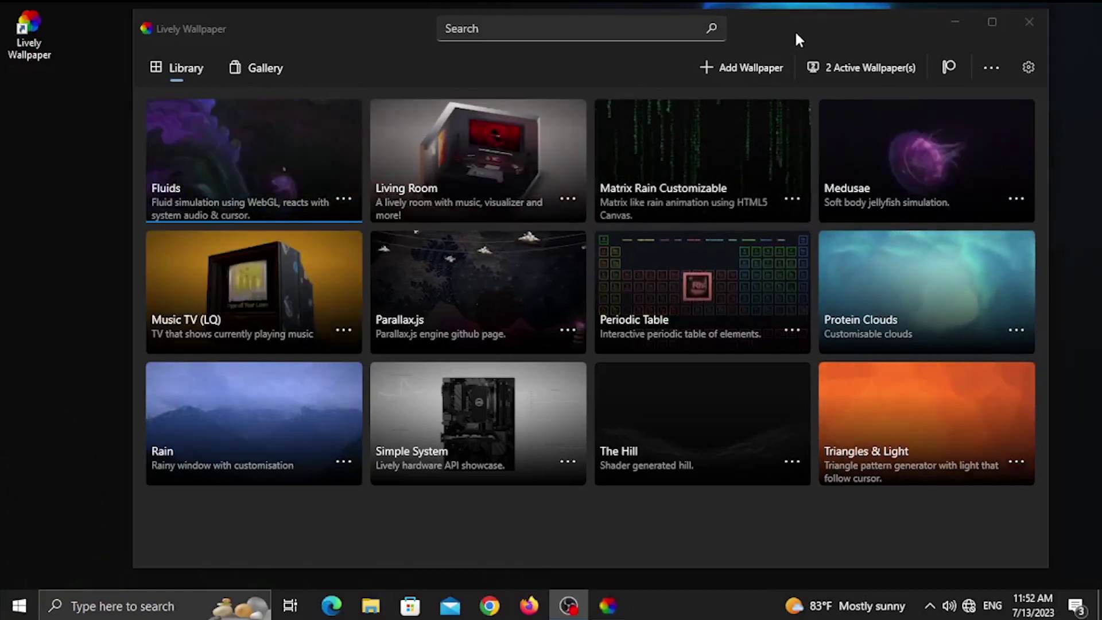
# Apply the Matrix Rain Customizable wallpaper to the desktop.
pyautogui.moveTo(796, 32)
pyautogui.mouseDown()
pyautogui.moveTo(787, 226)
pyautogui.moveTo(797, 287)
pyautogui.moveTo(811, 67)
pyautogui.moveTo(802, 46)
pyautogui.mouseUp()
pyautogui.click(743, 139)
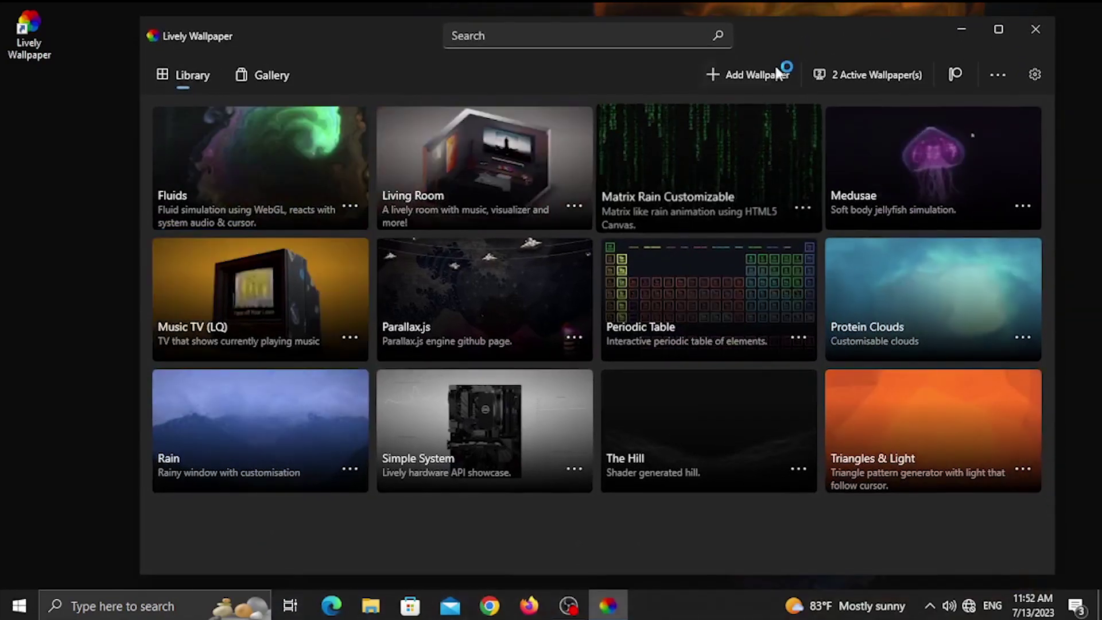
pyautogui.moveTo(788, 33)
pyautogui.mouseDown()
pyautogui.moveTo(754, 363)
pyautogui.moveTo(806, 151)
pyautogui.moveTo(779, 47)
pyautogui.mouseUp()
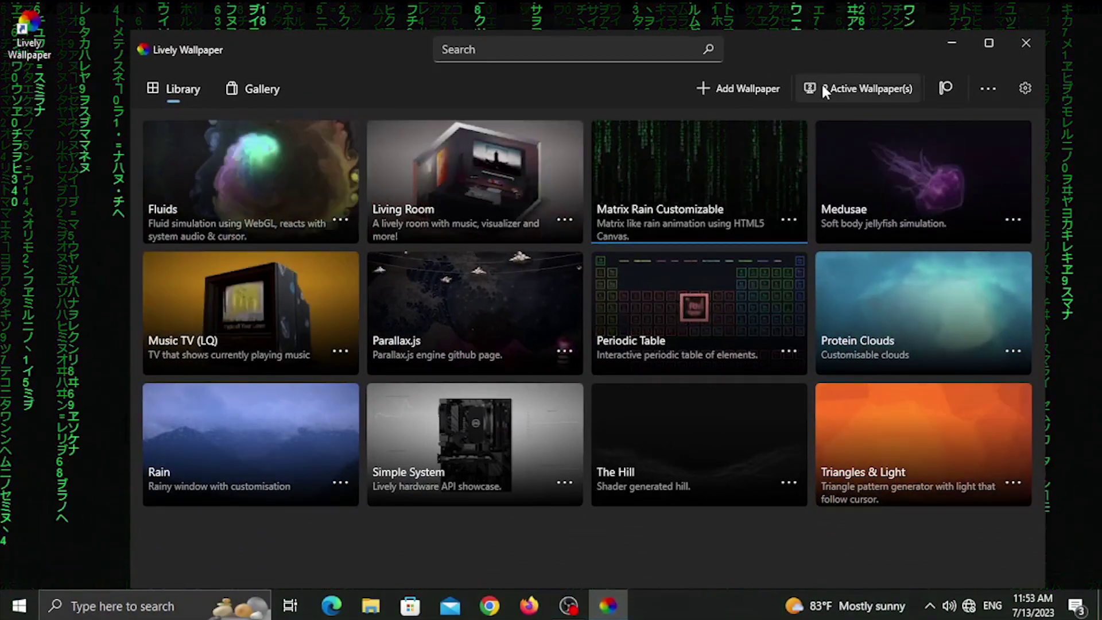
# Customise Matrix Rain with a magenta font colour, near-maximum rainbow speed and Rainbow enabled.
pyautogui.click(821, 82)
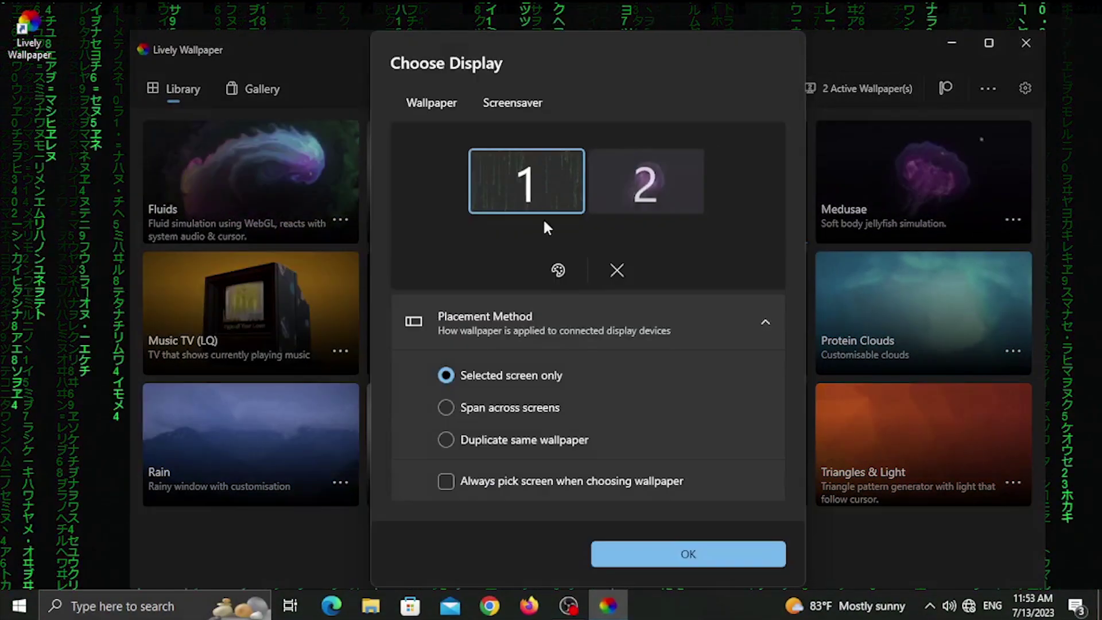
pyautogui.click(560, 269)
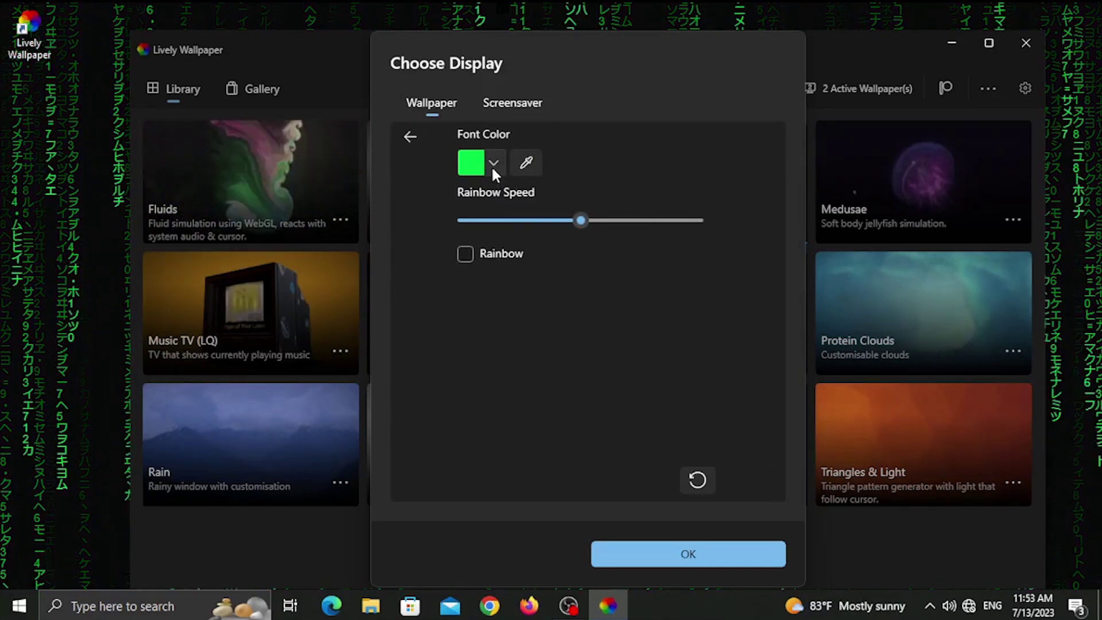
pyautogui.click(494, 169)
pyautogui.moveTo(523, 301)
pyautogui.mouseDown()
pyautogui.moveTo(553, 367)
pyautogui.moveTo(670, 365)
pyautogui.moveTo(692, 345)
pyautogui.moveTo(696, 257)
pyautogui.moveTo(620, 249)
pyautogui.moveTo(665, 248)
pyautogui.mouseUp()
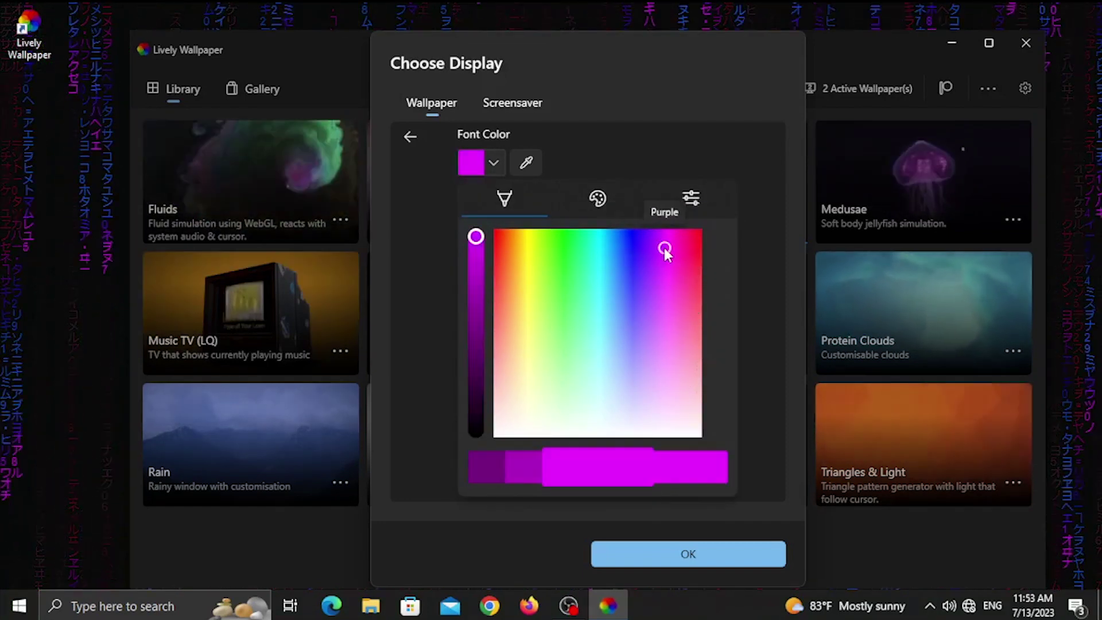
pyautogui.click(640, 130)
pyautogui.moveTo(581, 221); pyautogui.dragTo(744, 238)
pyautogui.click(466, 254)
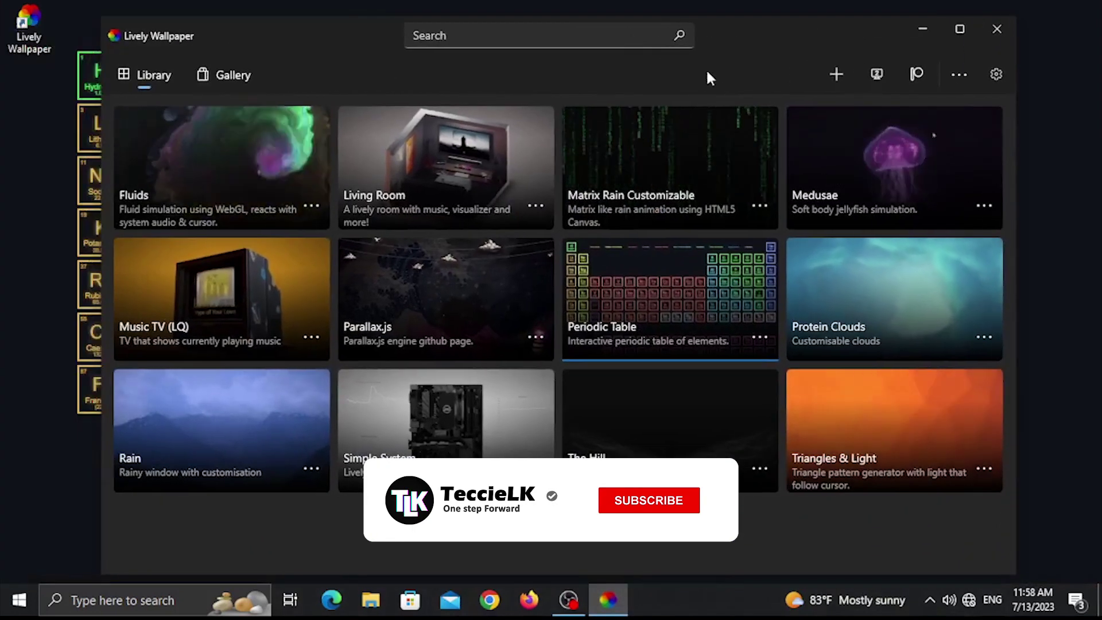
# Open Lively Wallpaper's settings on the General page.
pyautogui.click(993, 74)
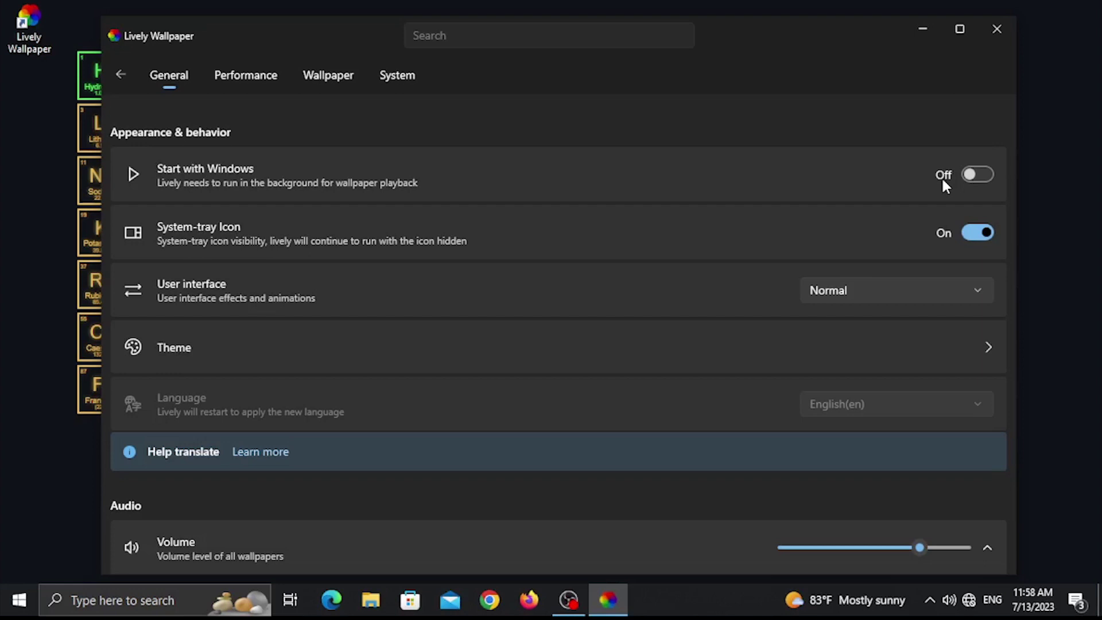
# On the Performance tab, keep Pause for fullscreen applications and for battery power playback.
pyautogui.click(247, 85)
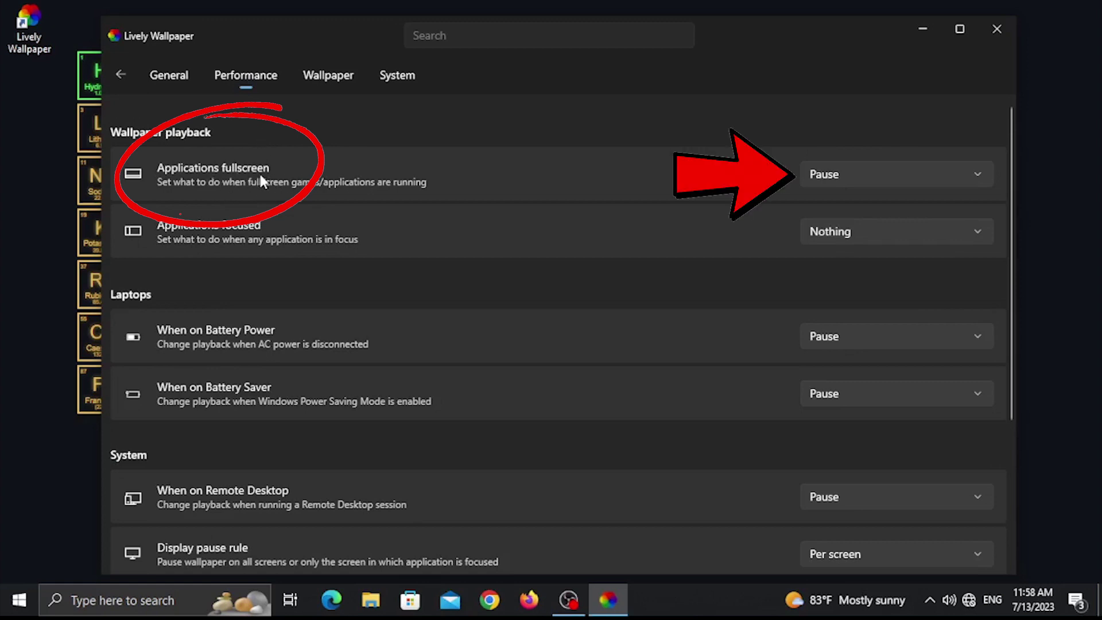
pyautogui.click(820, 173)
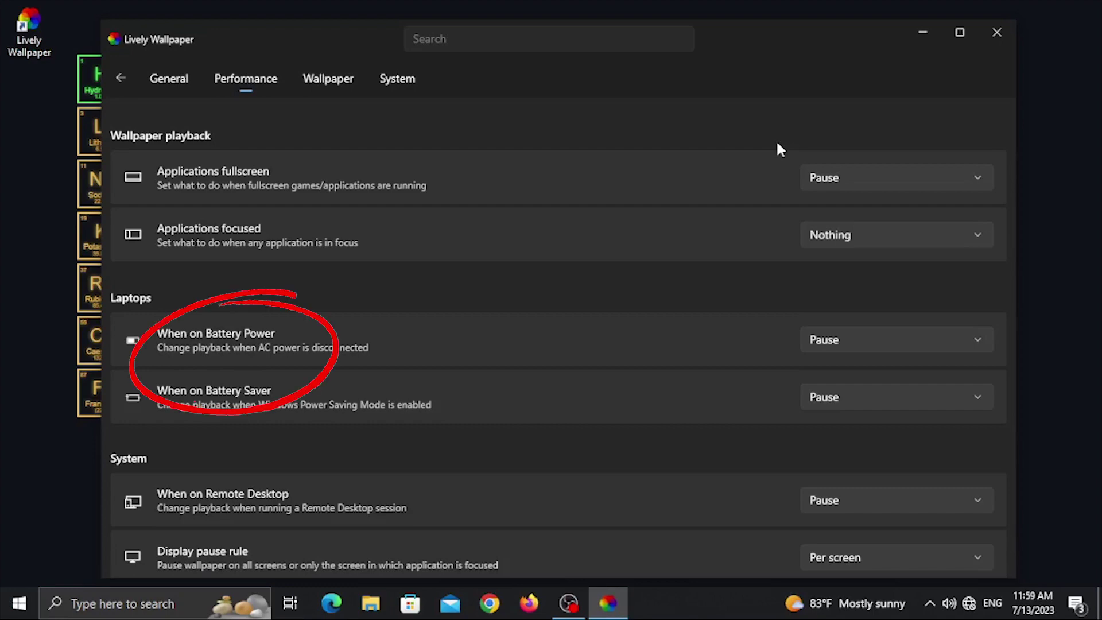
pyautogui.moveTo(754, 34); pyautogui.dragTo(770, 55)
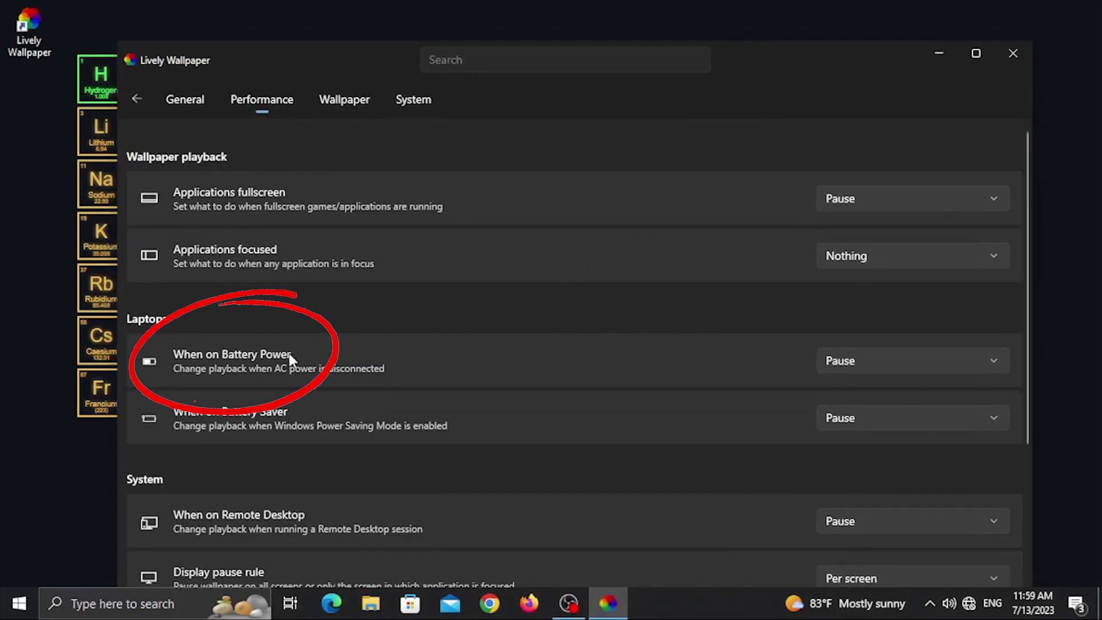
pyautogui.click(854, 357)
pyautogui.click(879, 361)
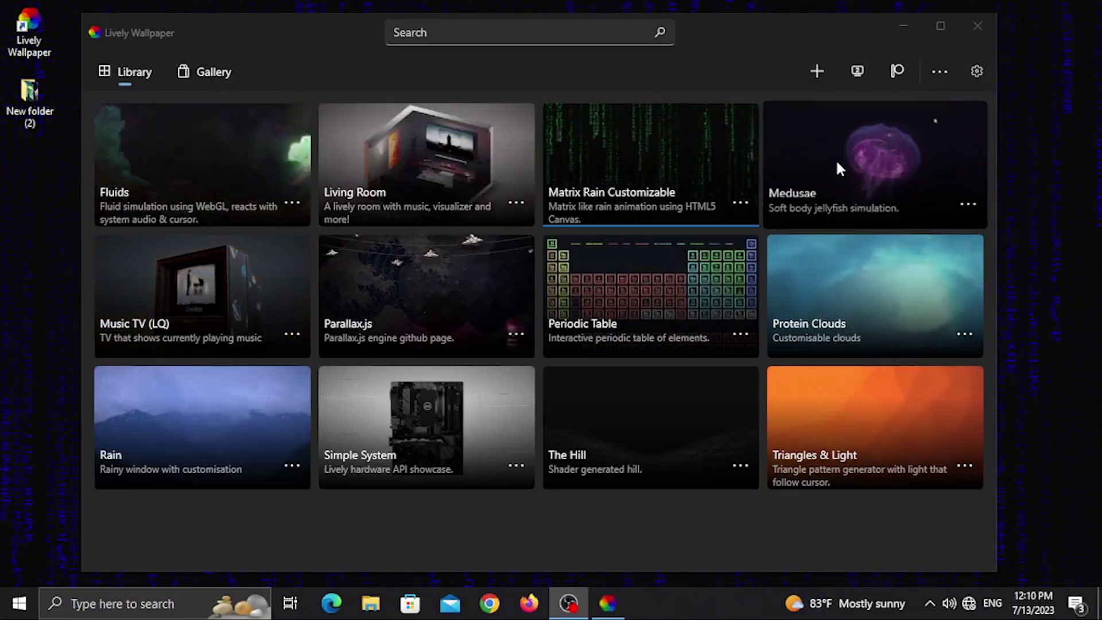
# Start adding a wallpaper from a file and browse to Desktop\New folder (2).
pyautogui.moveTo(739, 45); pyautogui.dragTo(757, 15)
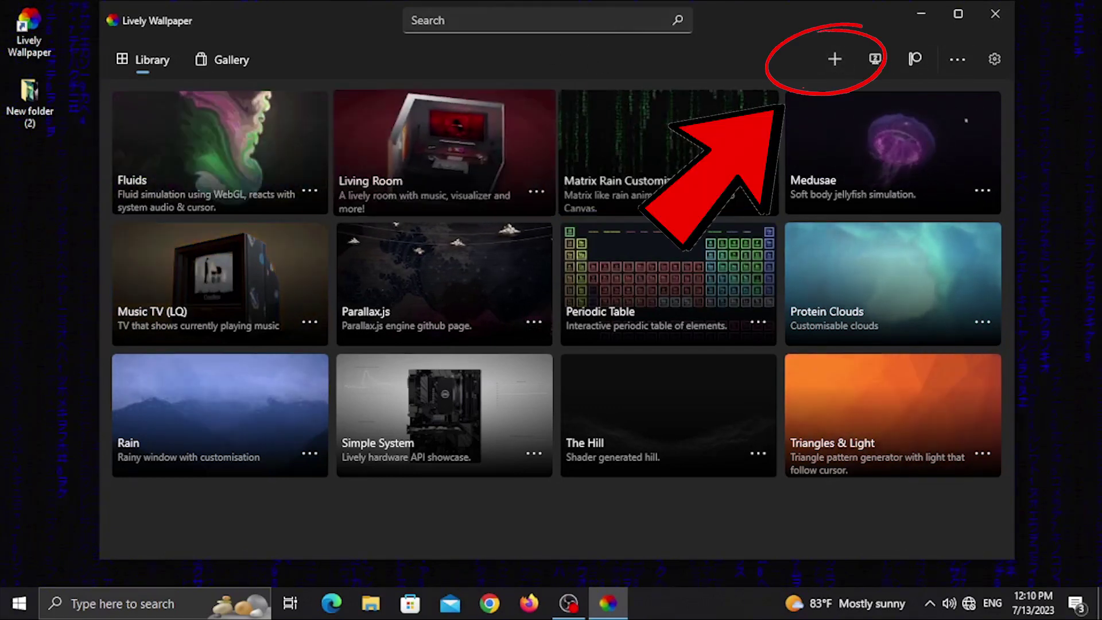
pyautogui.click(834, 59)
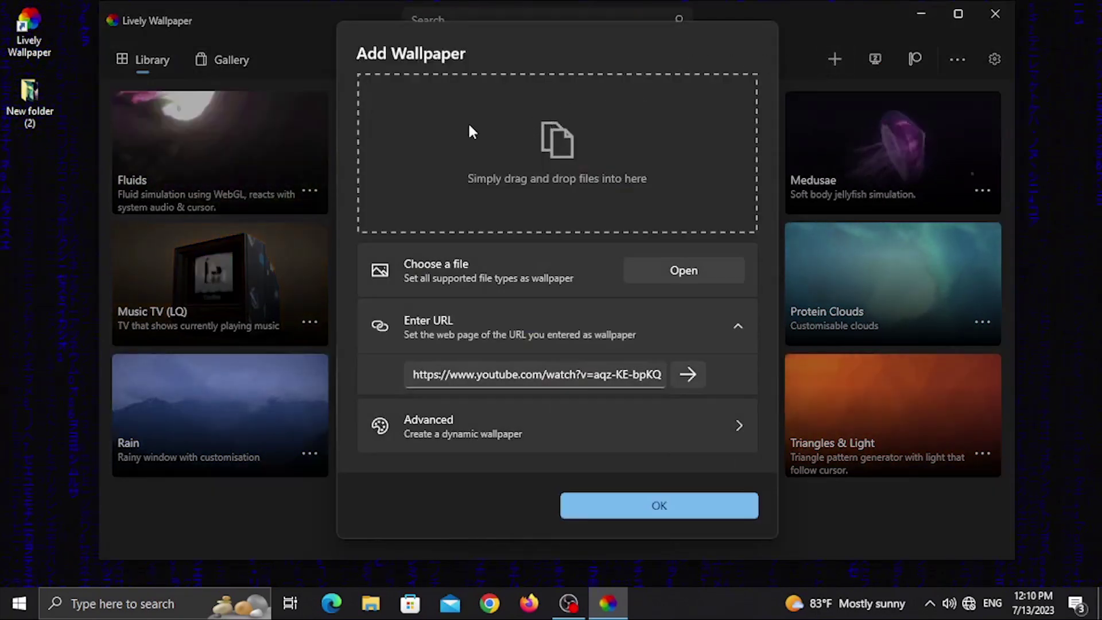
pyautogui.click(678, 270)
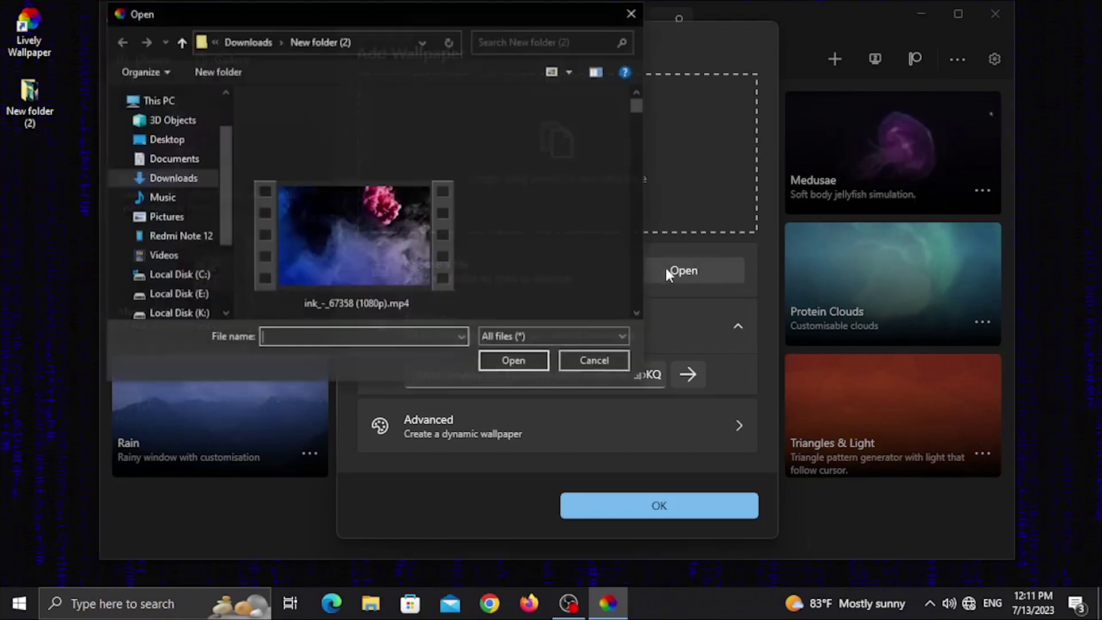
pyautogui.click(170, 140)
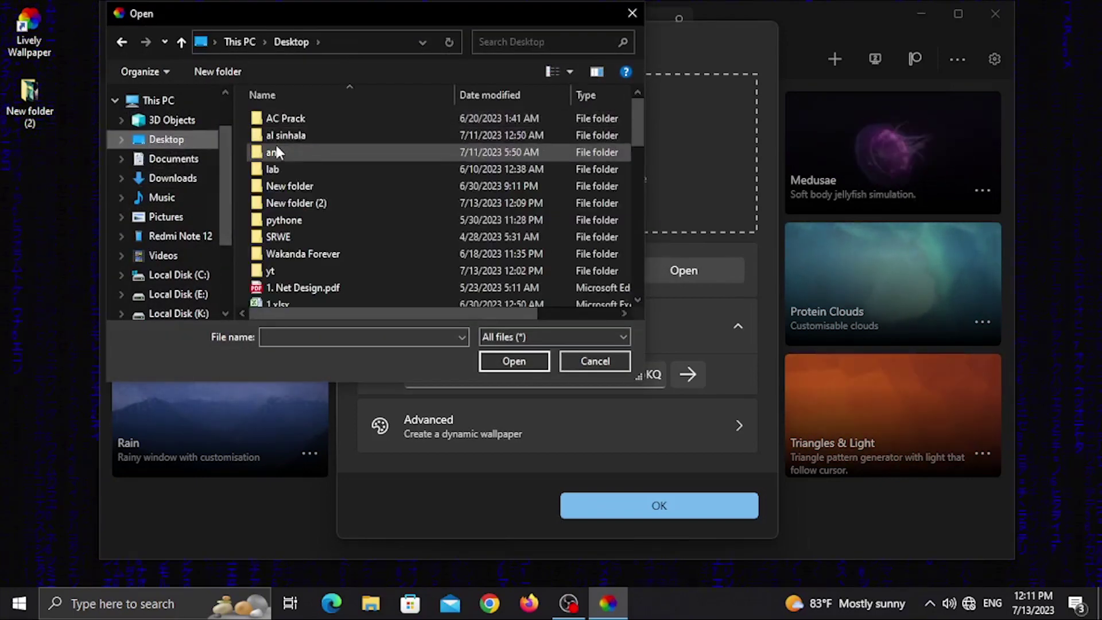
pyautogui.scroll(-2, 279, 151)
pyautogui.scroll(1, 279, 151)
pyautogui.scroll(1, 287, 172)
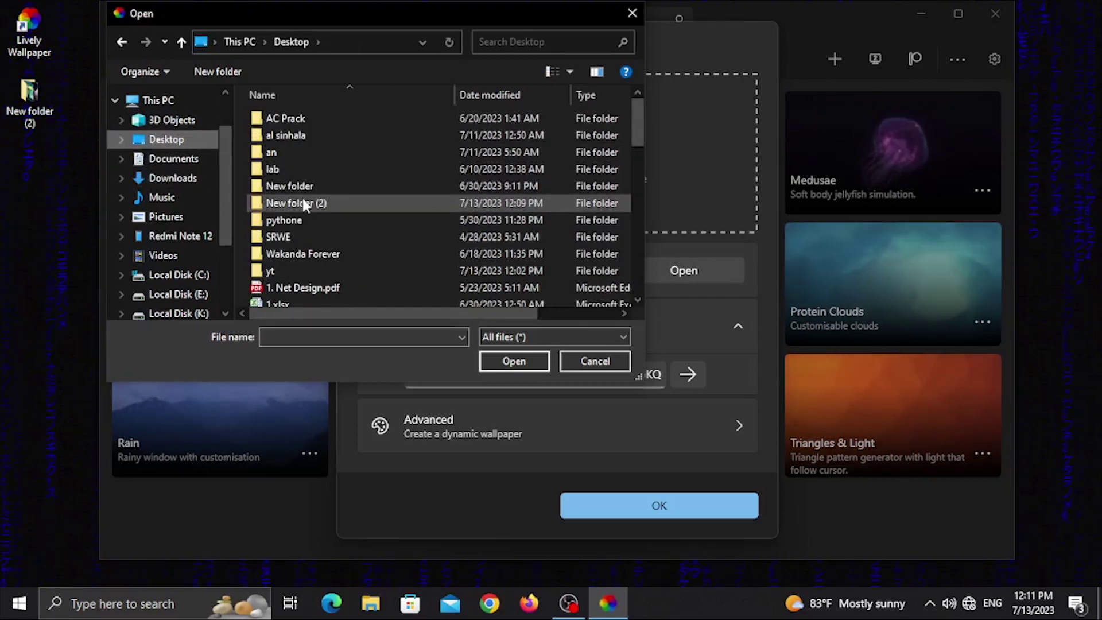
pyautogui.doubleClick(302, 198)
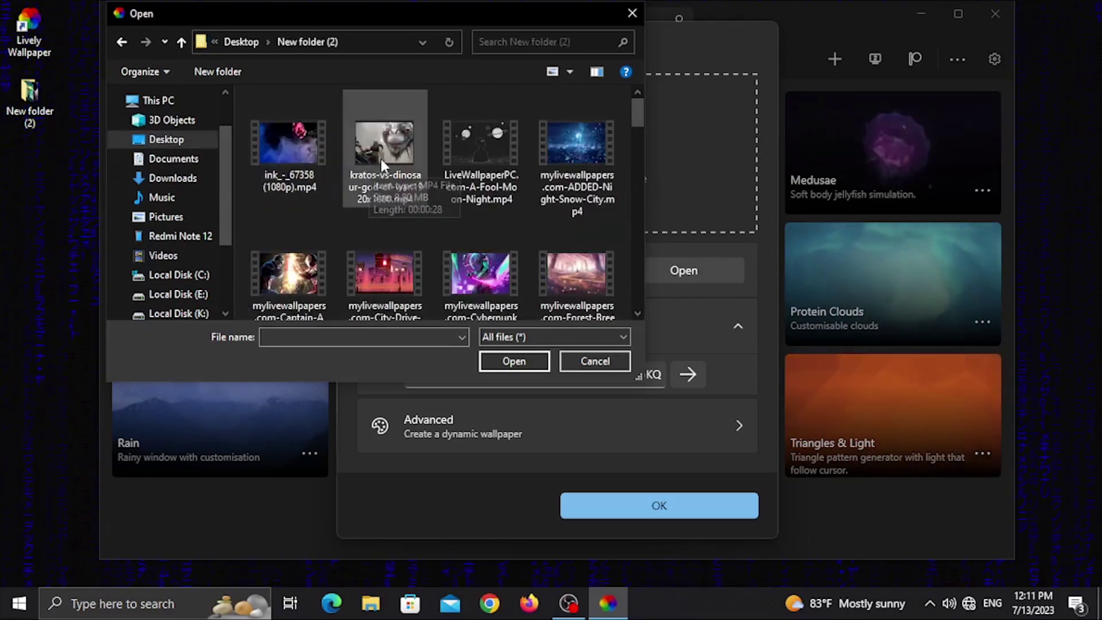
# Add the Magic-The-Gathering mp4 as the desktop wallpaper and view it on the desktop.
pyautogui.scroll(-5, 369, 163)
pyautogui.scroll(-2, 384, 164)
pyautogui.scroll(5, 384, 165)
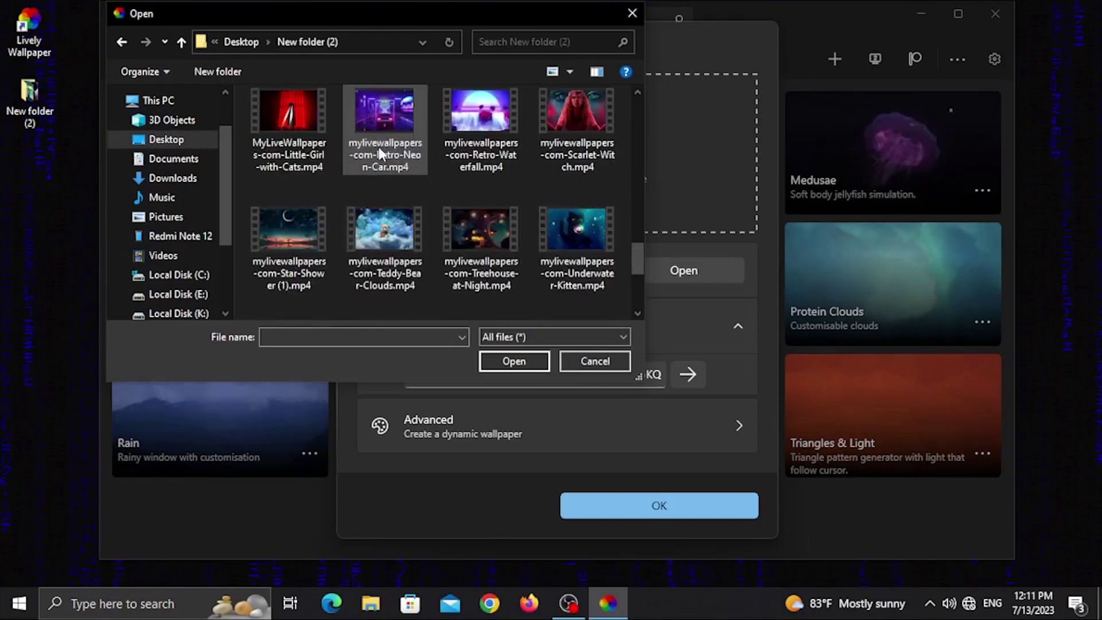
pyautogui.scroll(-2, 405, 163)
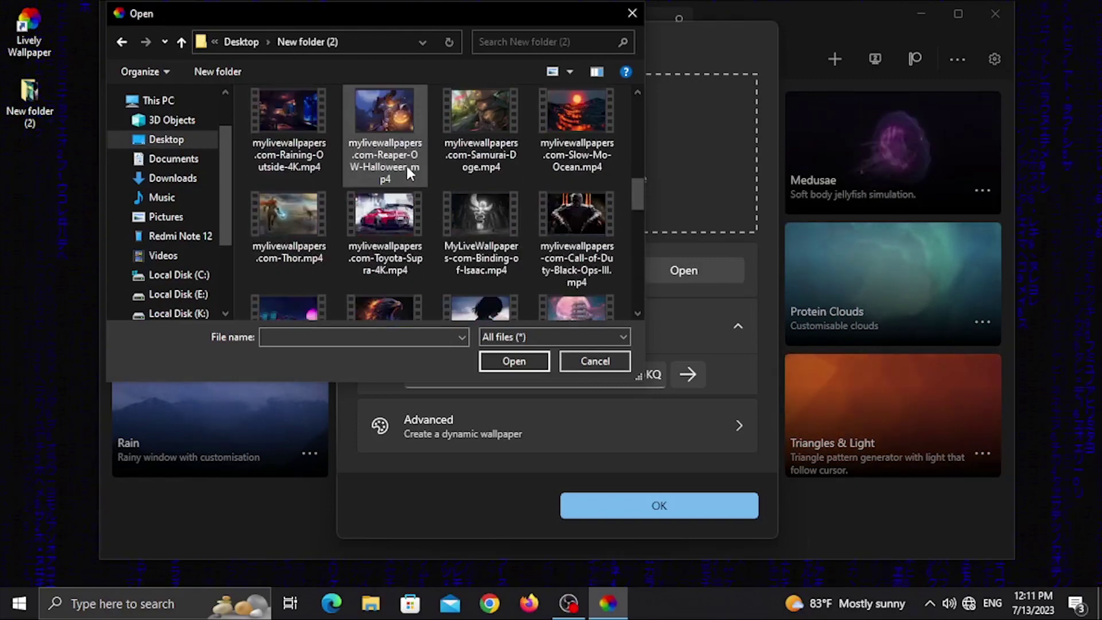
pyautogui.scroll(4, 470, 179)
pyautogui.click(360, 261)
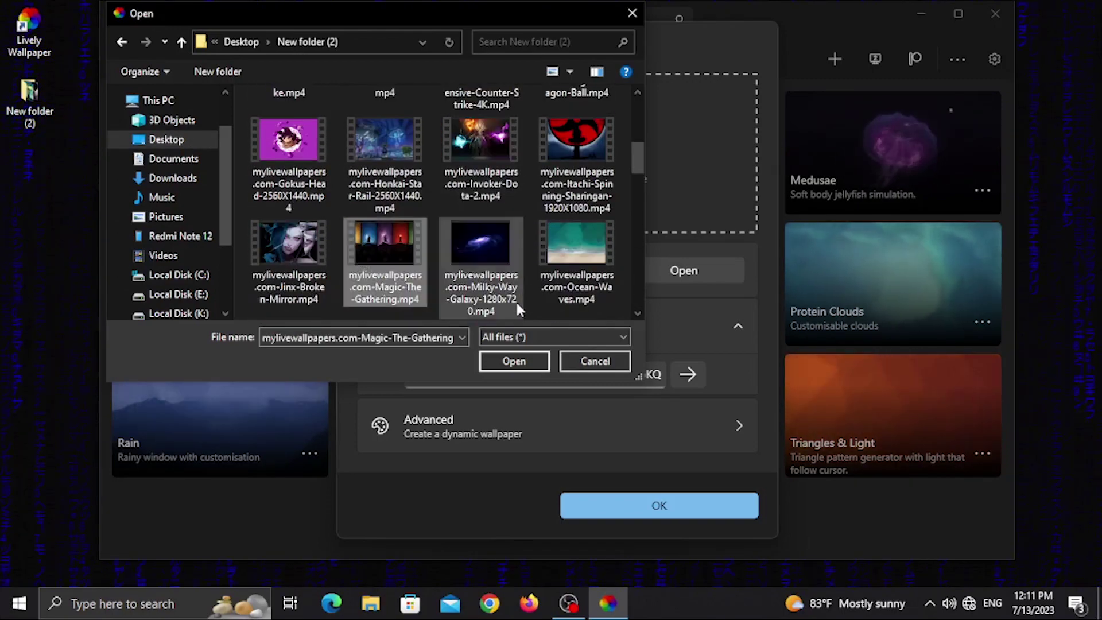
pyautogui.click(513, 359)
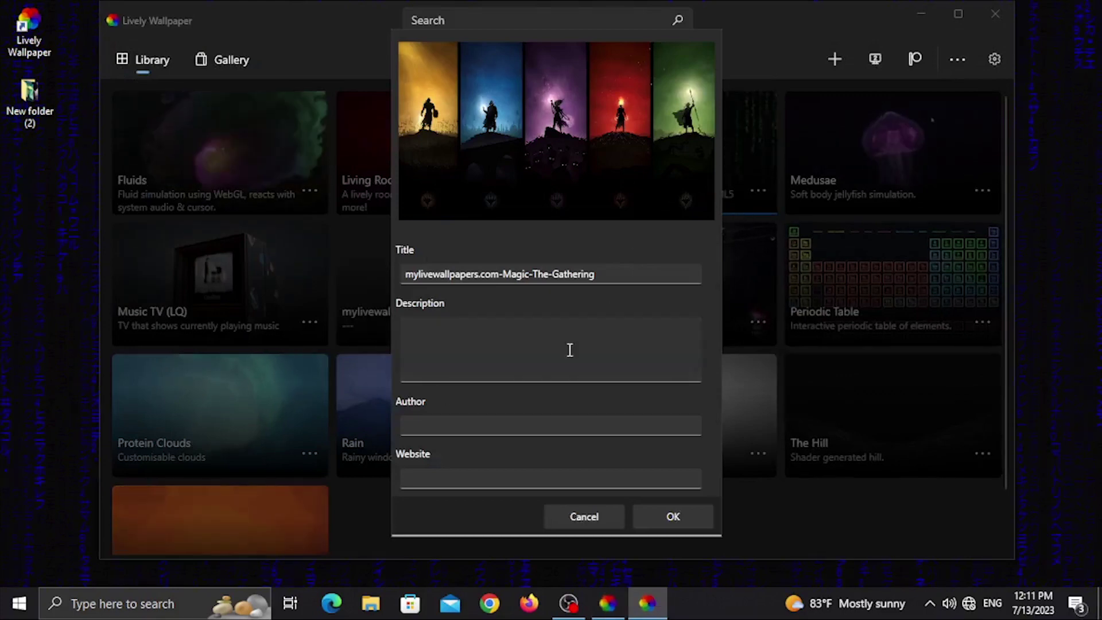
pyautogui.click(671, 519)
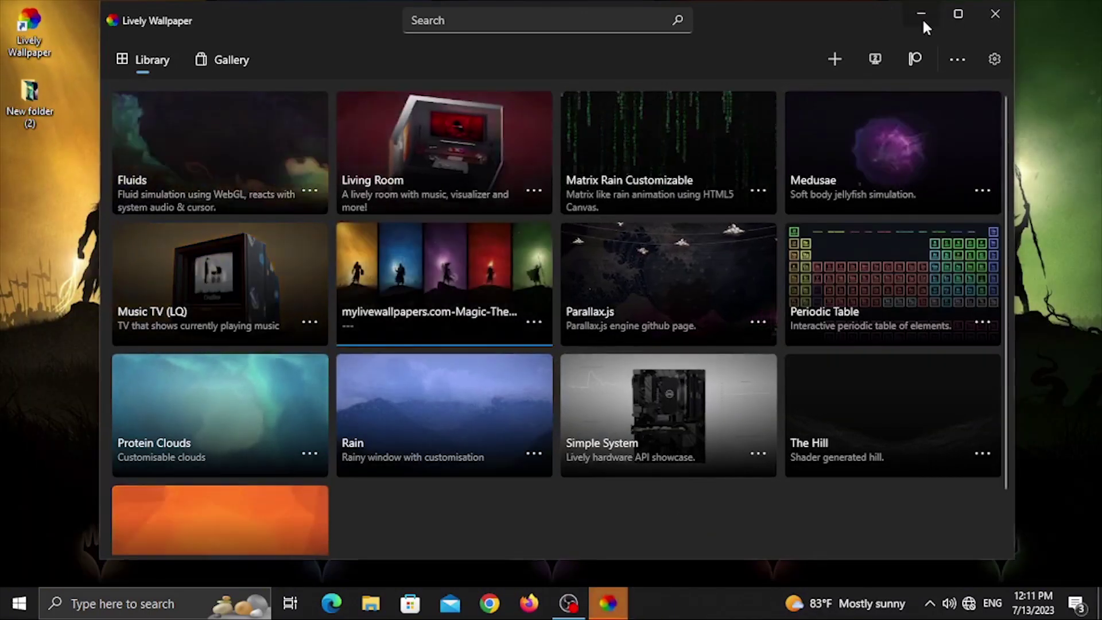
pyautogui.click(922, 14)
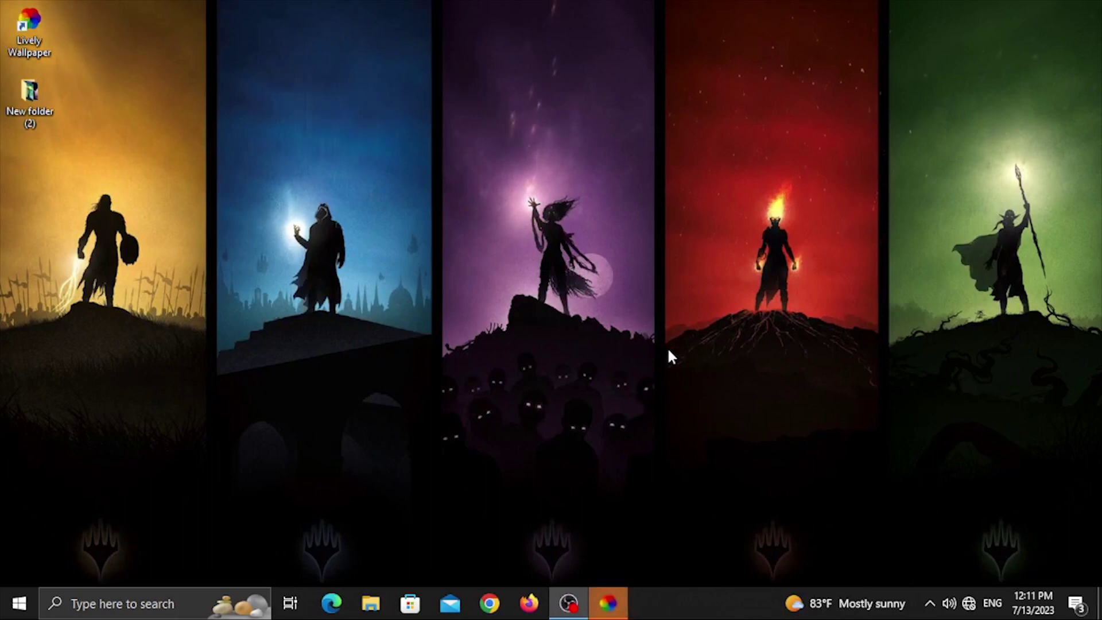
pyautogui.click(608, 603)
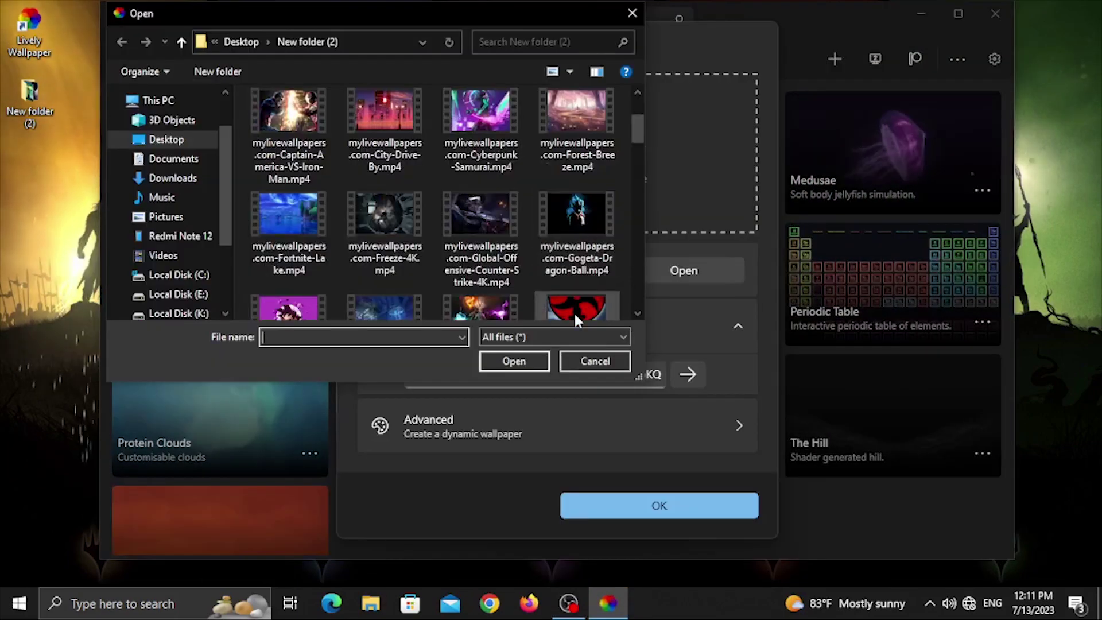
# Add the Teddy-Bear-Clouds mp4 as the desktop wallpaper and minimise Lively Wallpaper.
pyautogui.click(574, 312)
pyautogui.scroll(-3, 465, 231)
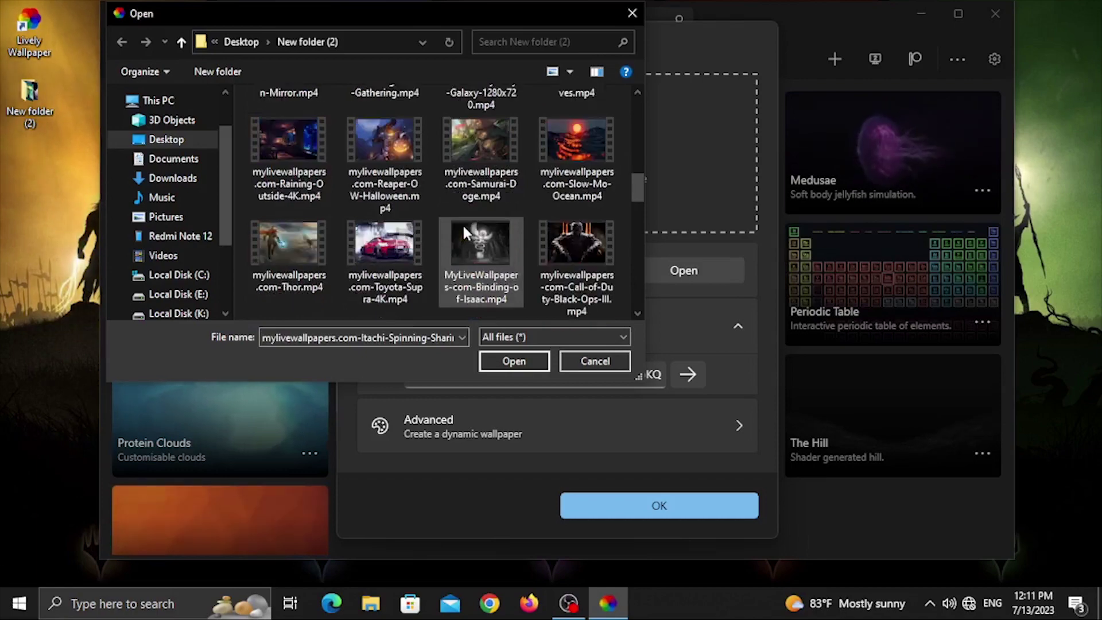
pyautogui.scroll(5, 465, 231)
pyautogui.scroll(1, 463, 230)
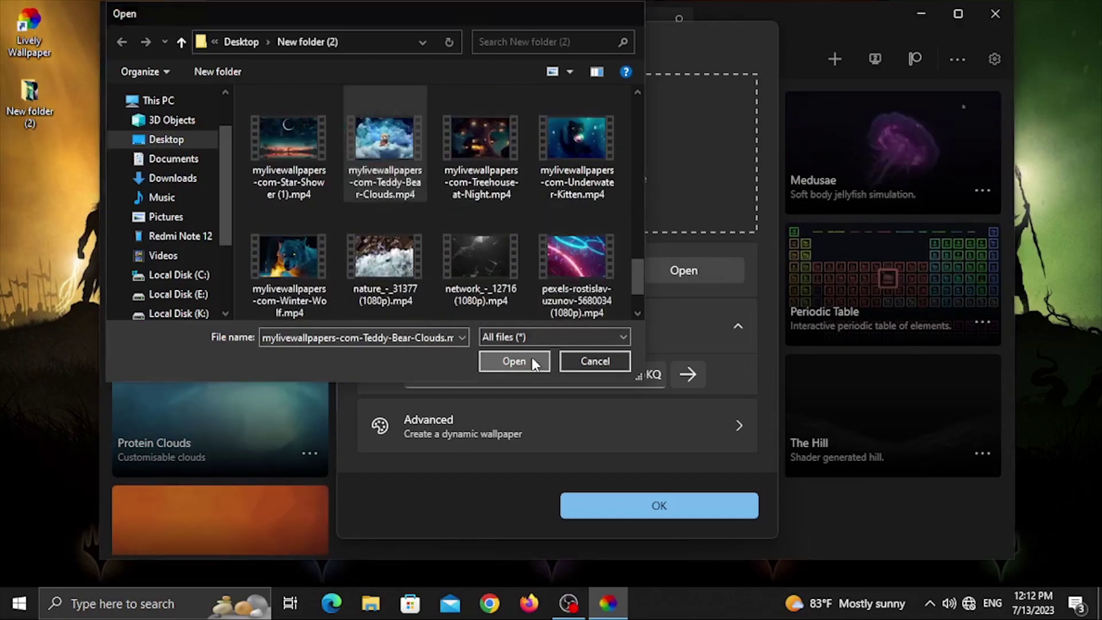
pyautogui.click(510, 360)
pyautogui.click(666, 515)
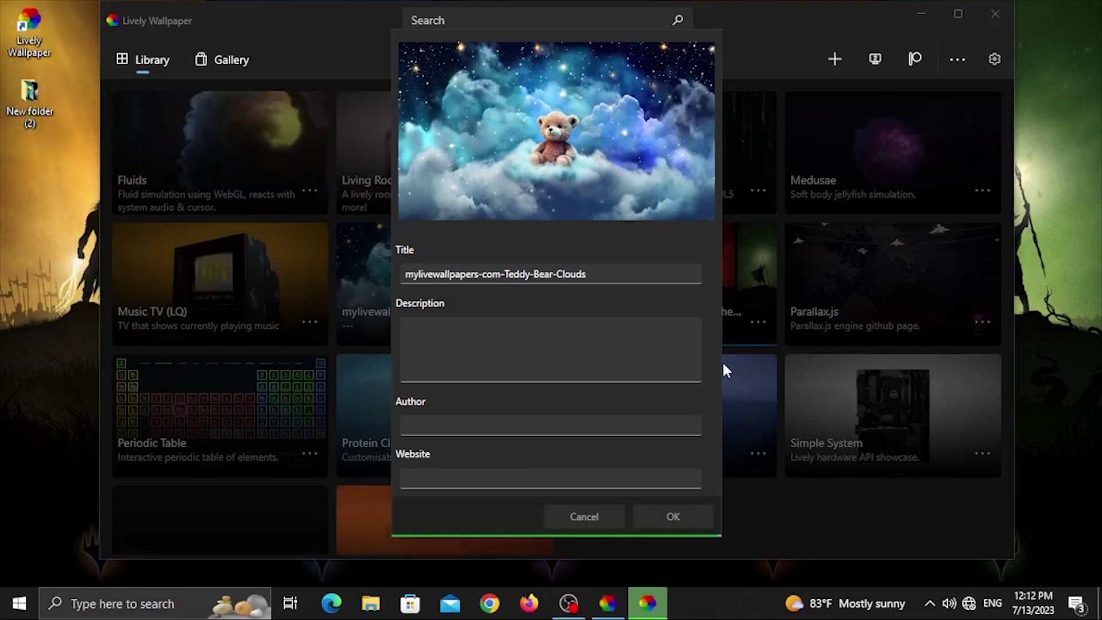
pyautogui.click(673, 516)
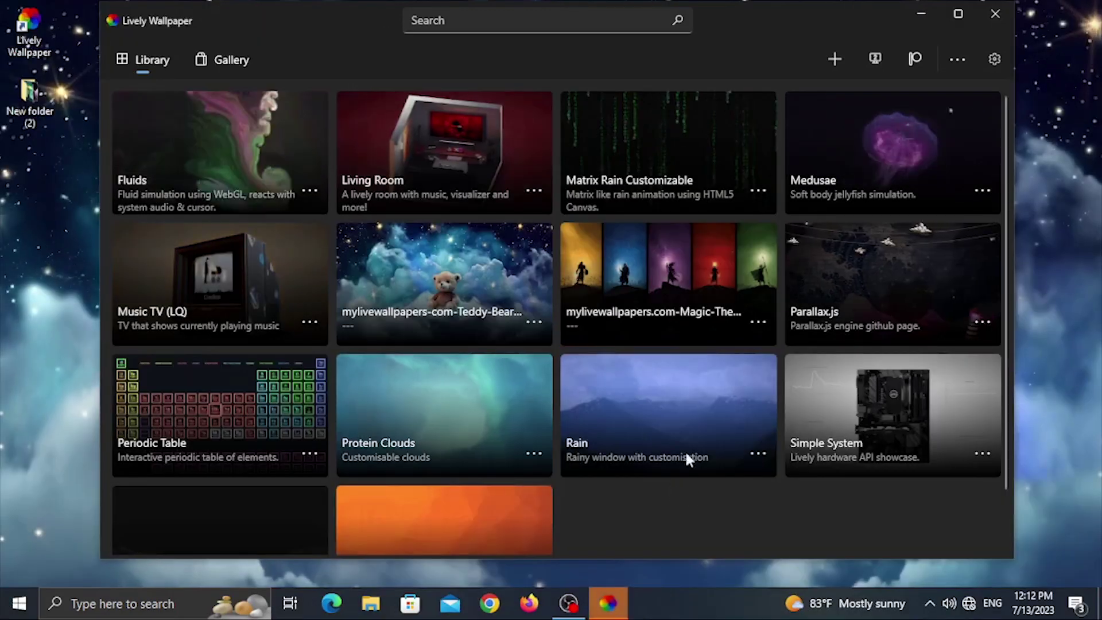
pyautogui.click(912, 20)
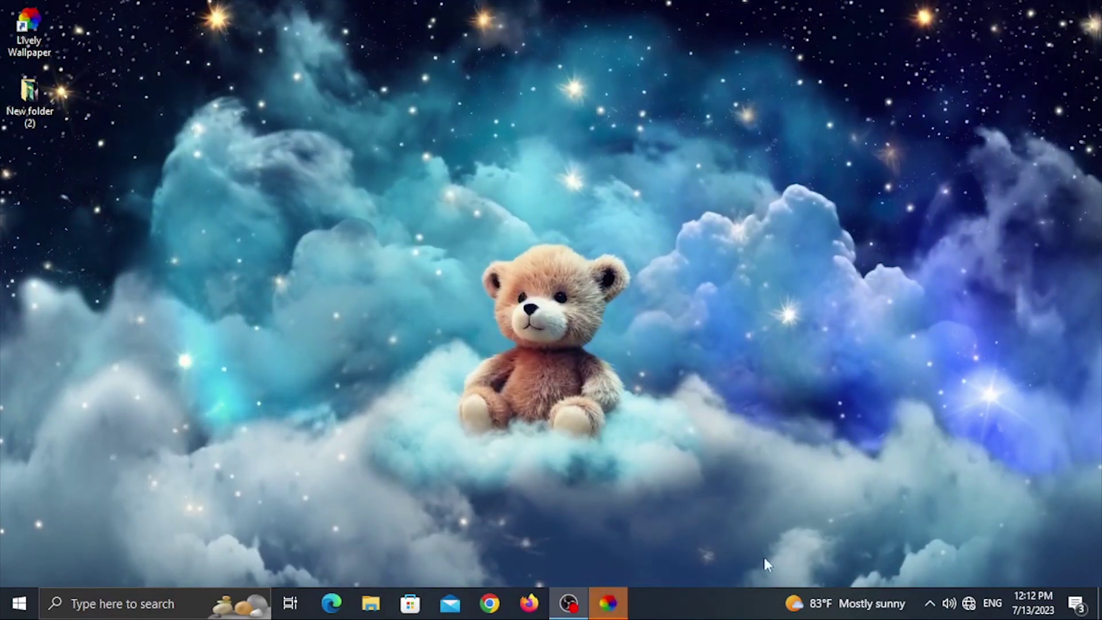
# Restore Lively Wallpaper, then open and dismiss the Add Wallpaper dialog.
pyautogui.click(609, 604)
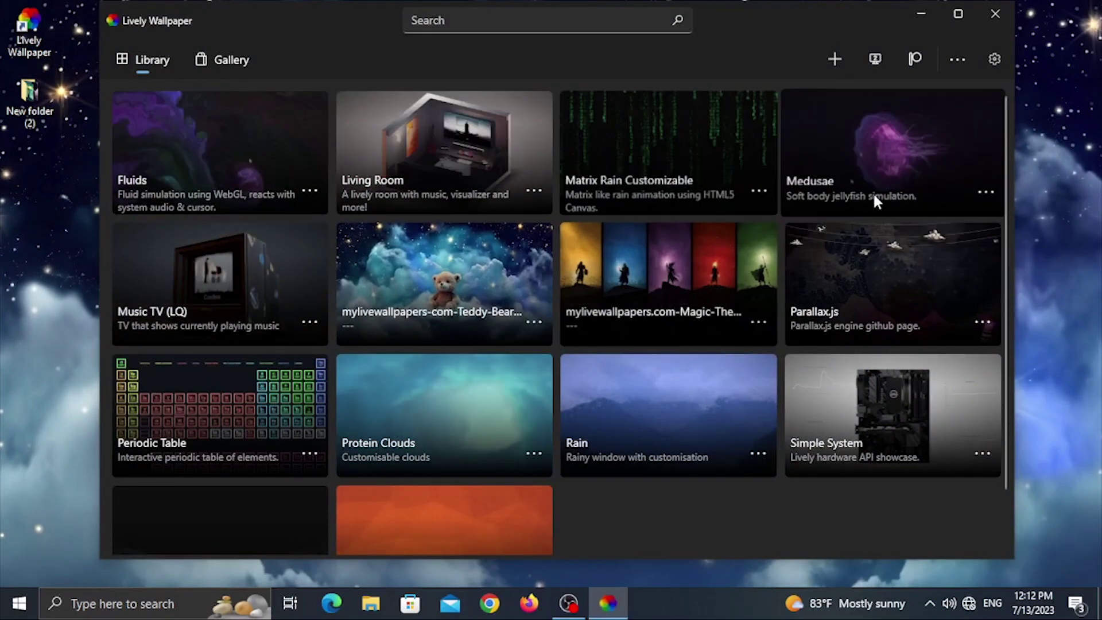
pyautogui.click(827, 66)
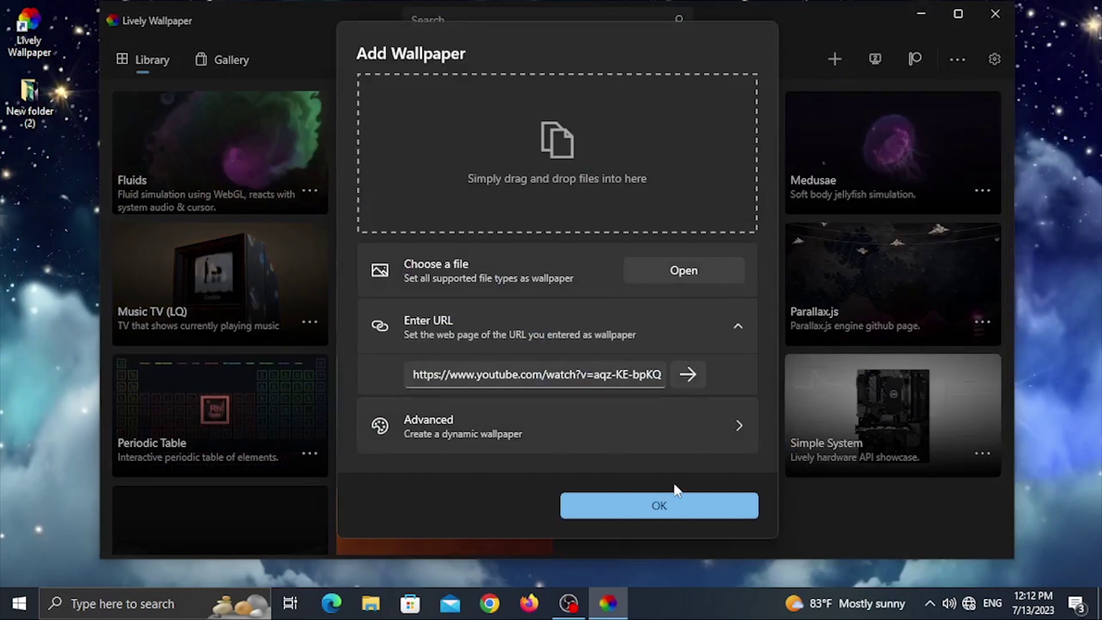
pyautogui.click(718, 514)
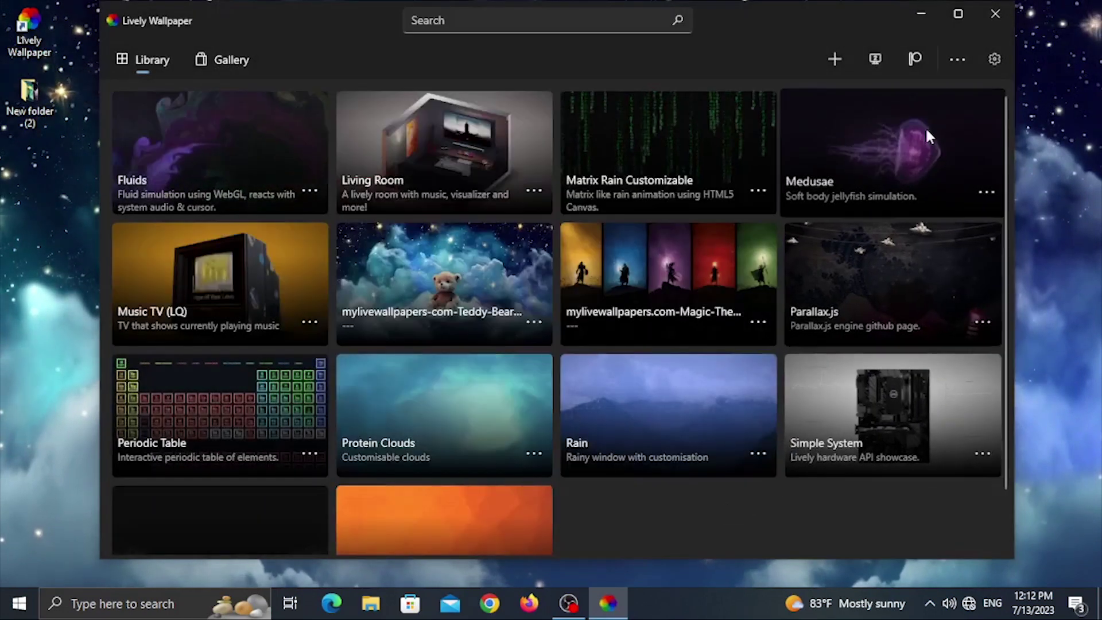
# Set the volume for all wallpapers to 75 in settings and minimise Lively.
pyautogui.click(993, 60)
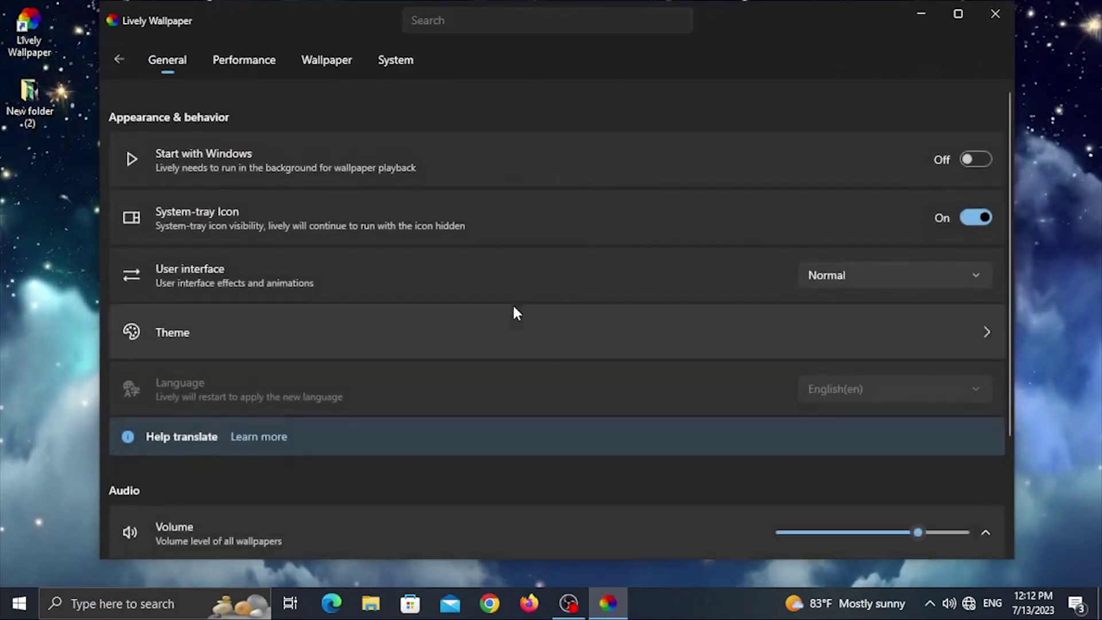
pyautogui.scroll(-2, 515, 310)
pyautogui.scroll(-1, 513, 307)
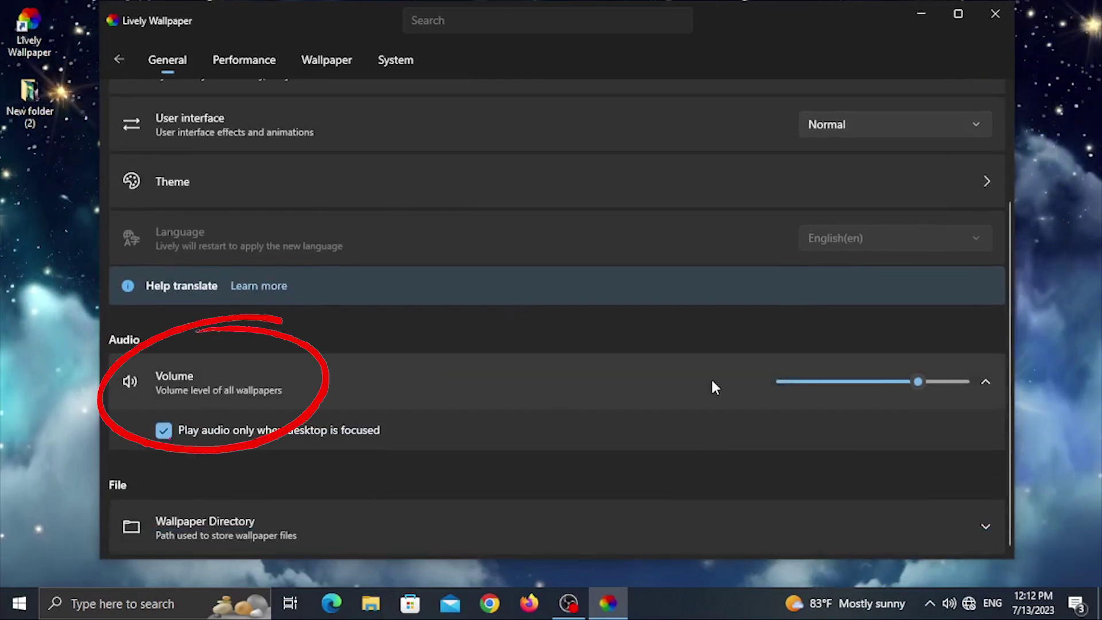
pyautogui.moveTo(919, 381)
pyautogui.mouseDown()
pyautogui.moveTo(731, 397)
pyautogui.moveTo(932, 384)
pyautogui.moveTo(916, 386)
pyautogui.mouseUp()
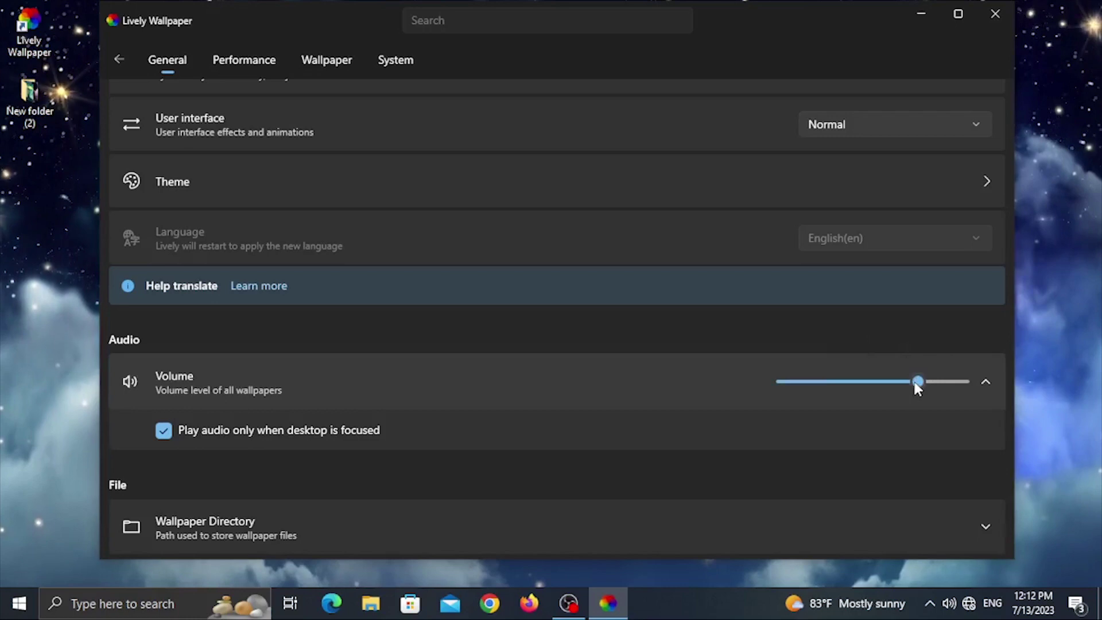
pyautogui.click(925, 11)
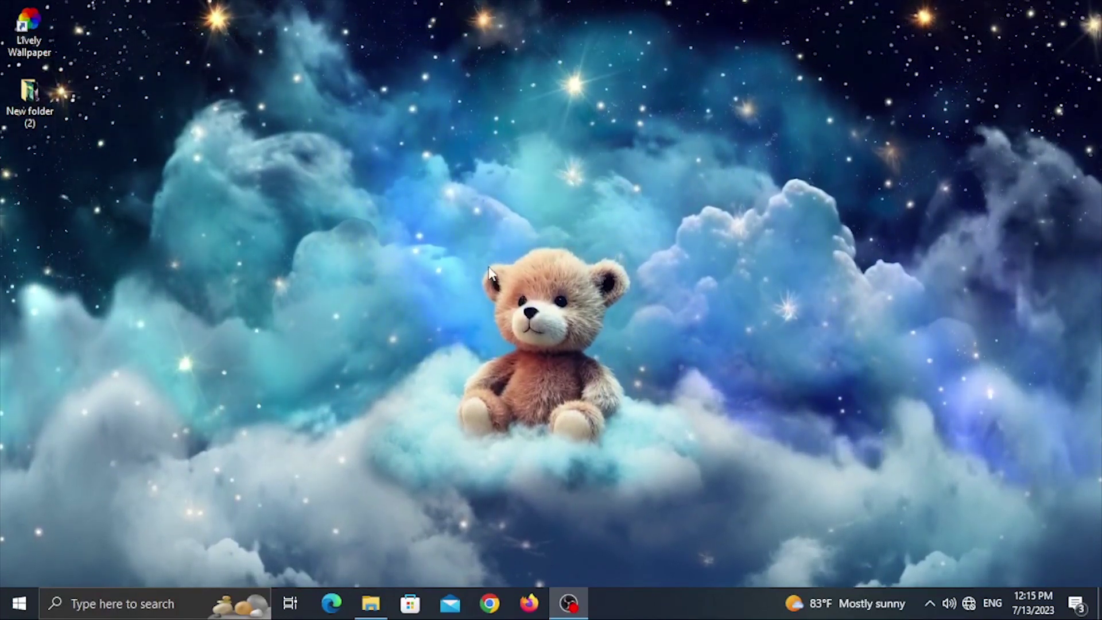
# Open New folder (2) and preview the Retro-Neon-Car and Ocean-Waves clips.
pyautogui.doubleClick(35, 98)
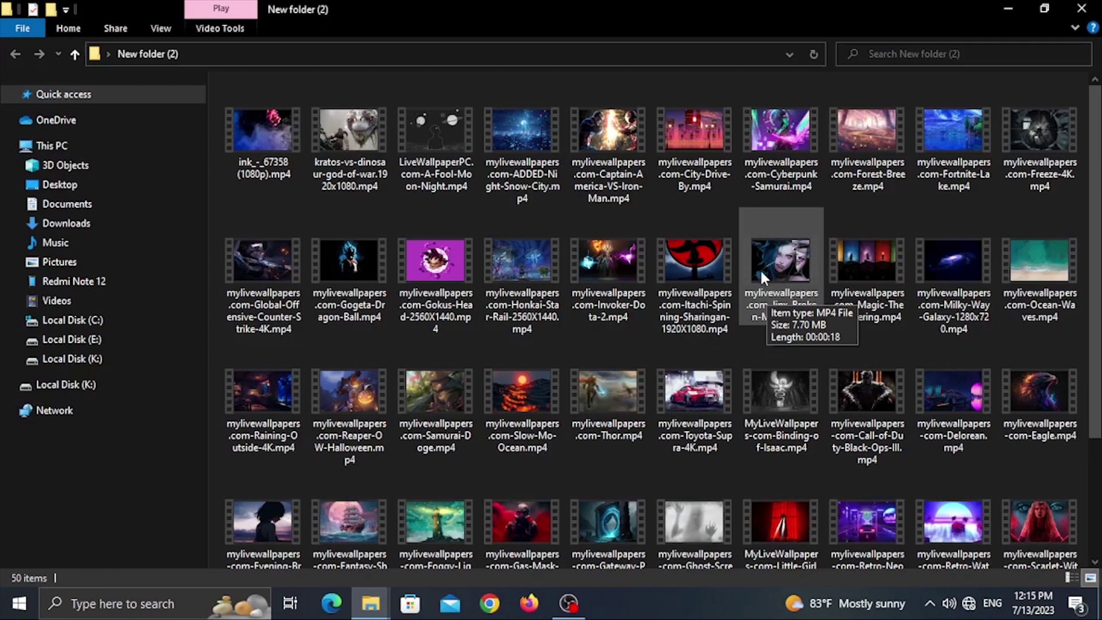
pyautogui.scroll(-2, 763, 269)
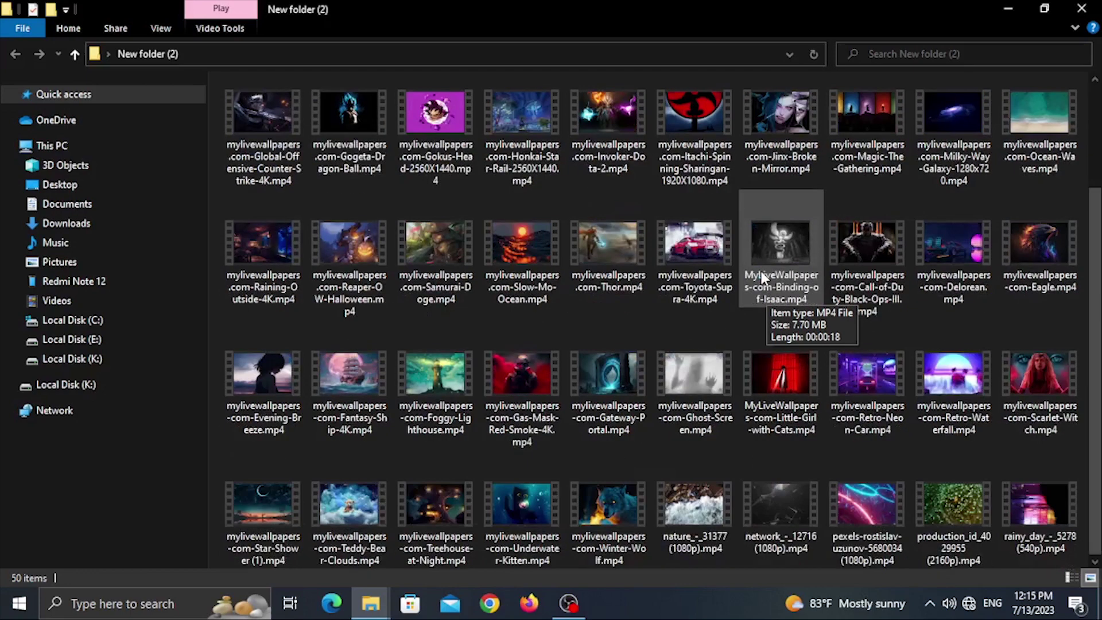
pyautogui.doubleClick(878, 374)
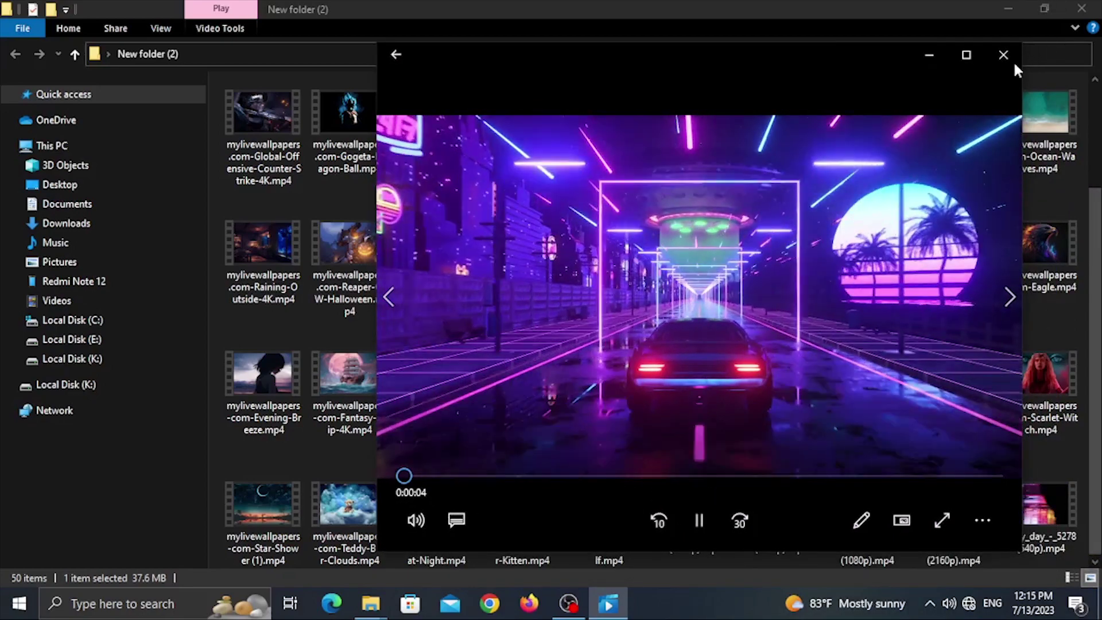
pyautogui.click(1009, 58)
pyautogui.doubleClick(1036, 123)
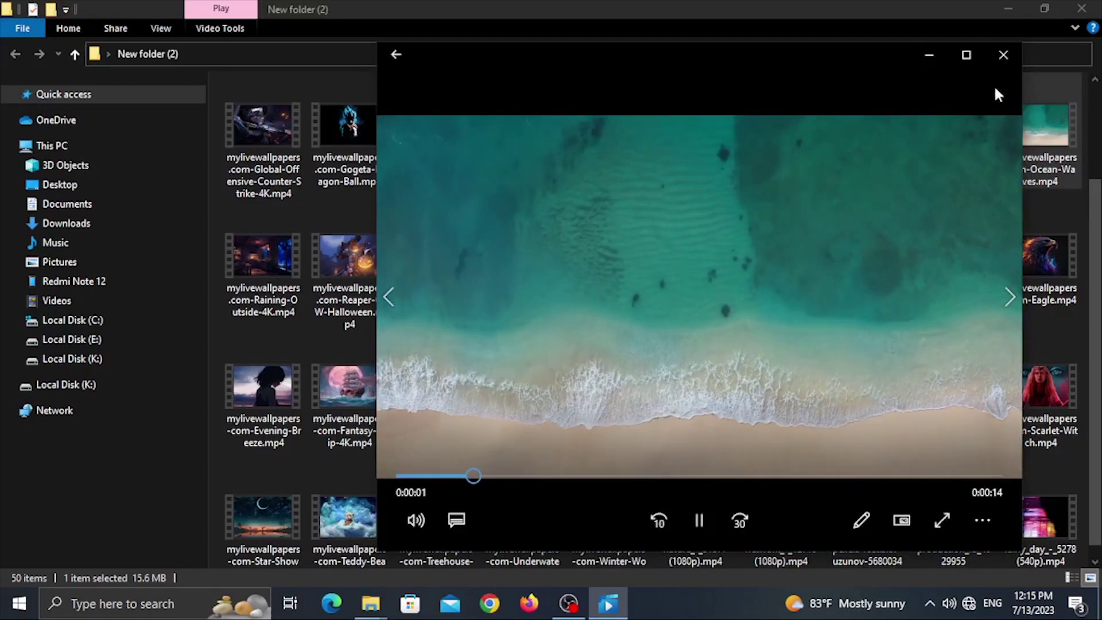
pyautogui.click(1003, 56)
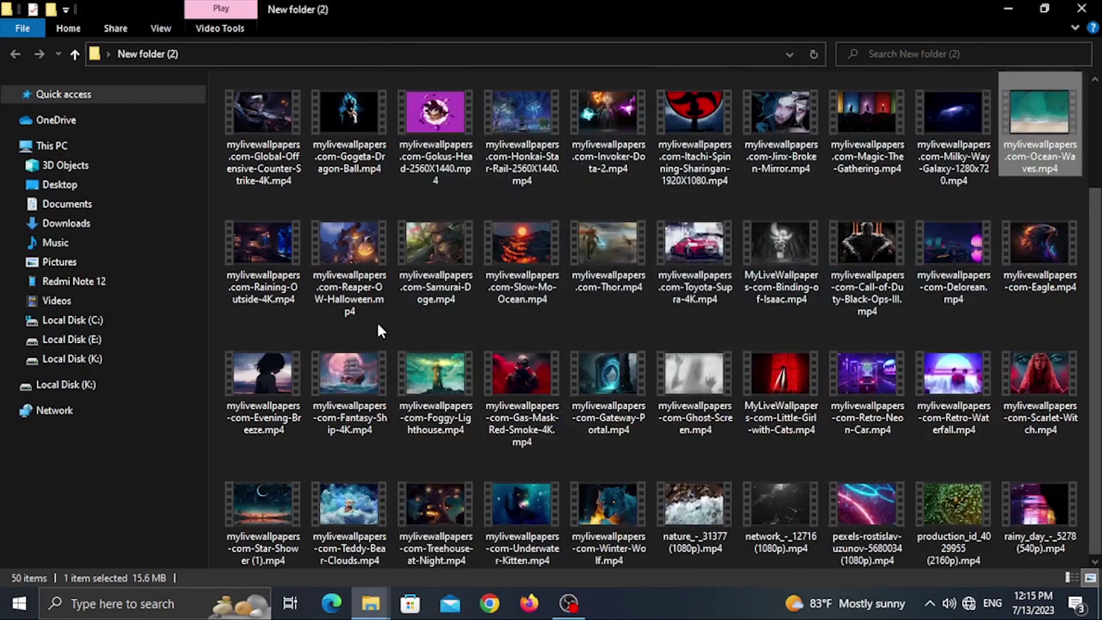
# Preview the Evening-Breeze and A-Fool-Moon-Night clips, then play Winter-Wolf.
pyautogui.doubleClick(290, 368)
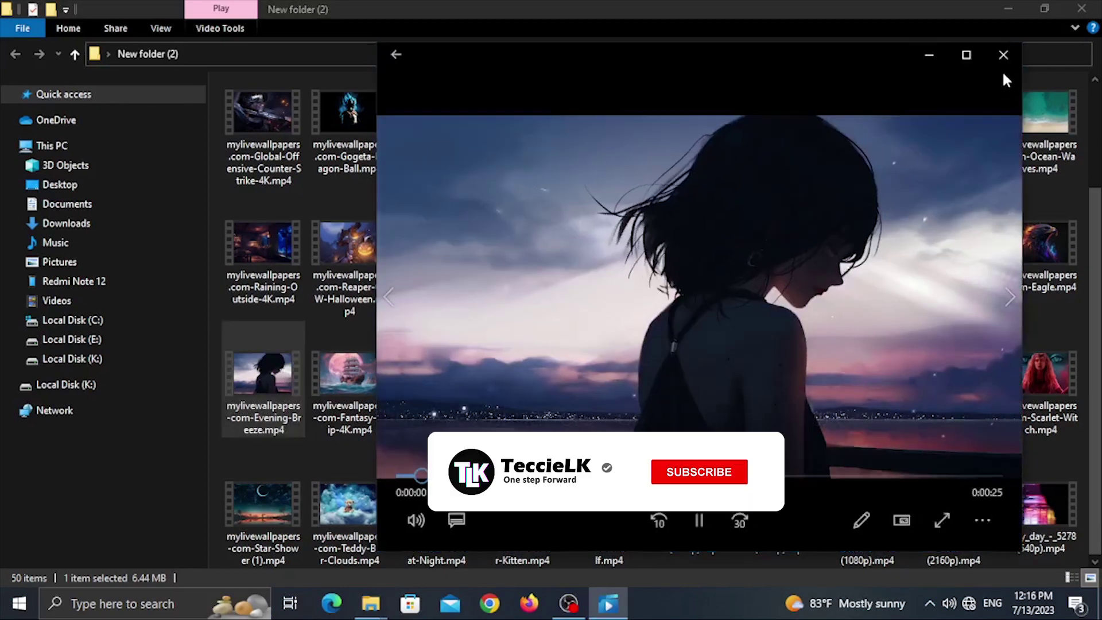
pyautogui.click(1003, 55)
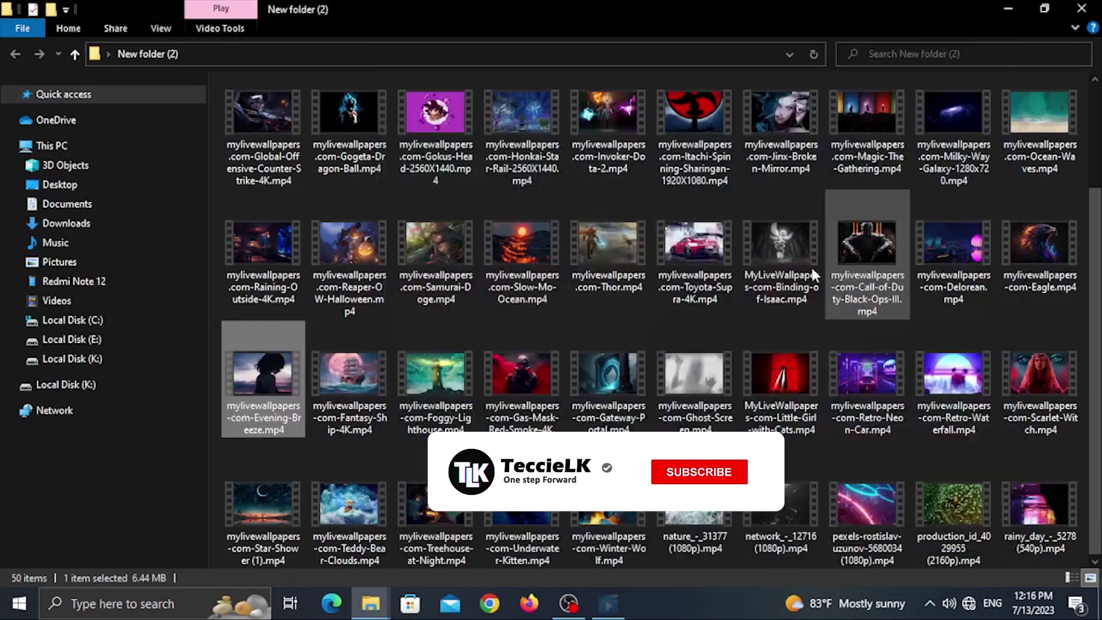
pyautogui.scroll(2, 813, 275)
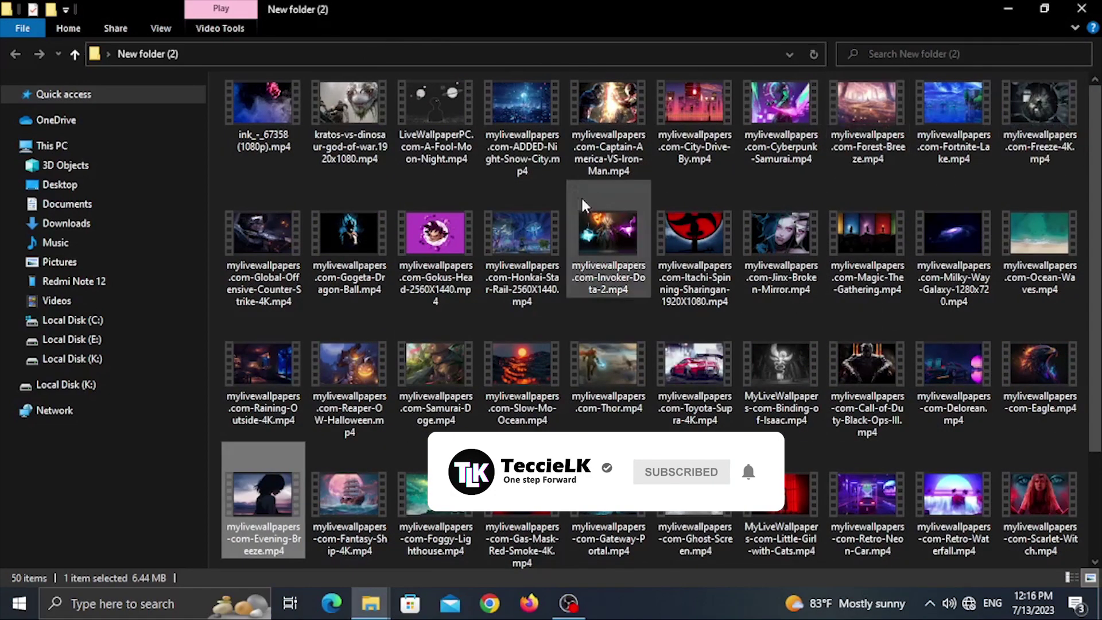
pyautogui.doubleClick(454, 103)
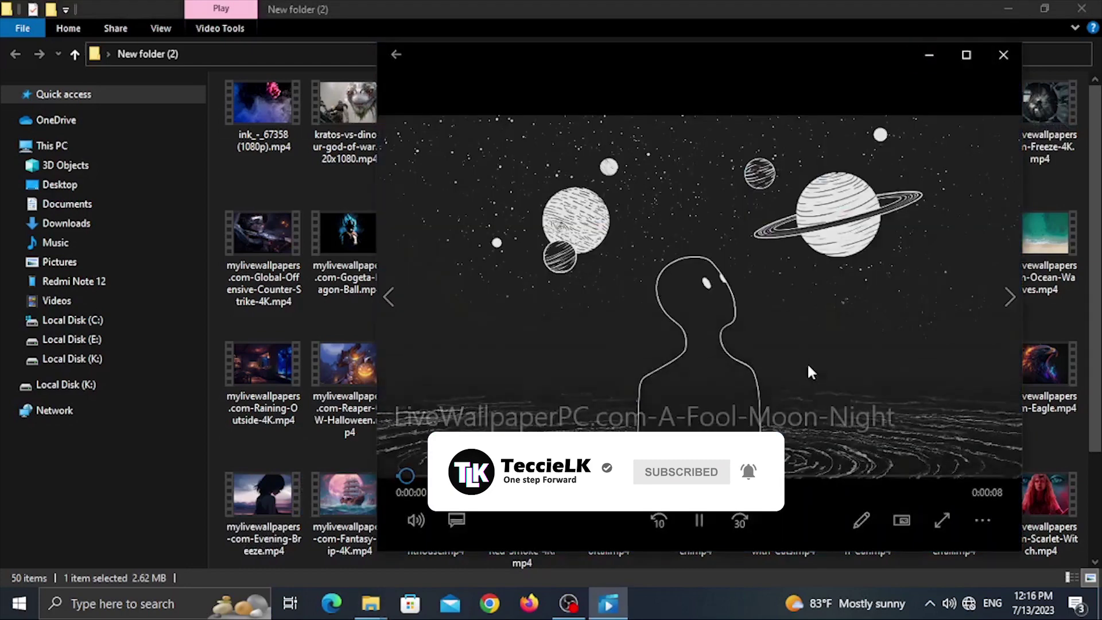
pyautogui.click(1004, 56)
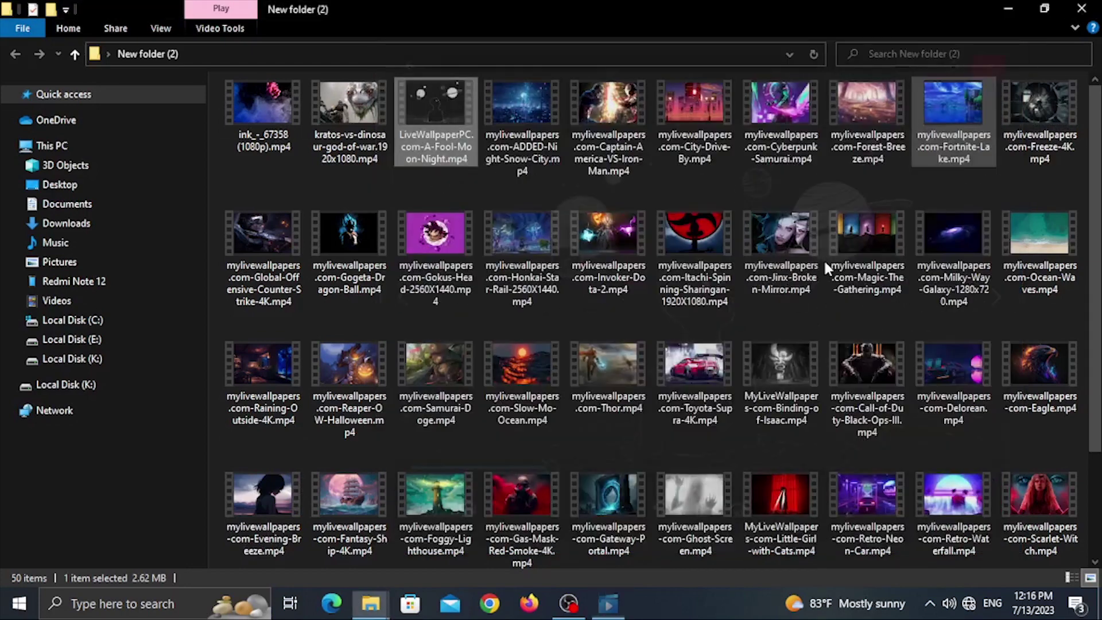
pyautogui.scroll(-2, 824, 259)
pyautogui.doubleClick(628, 526)
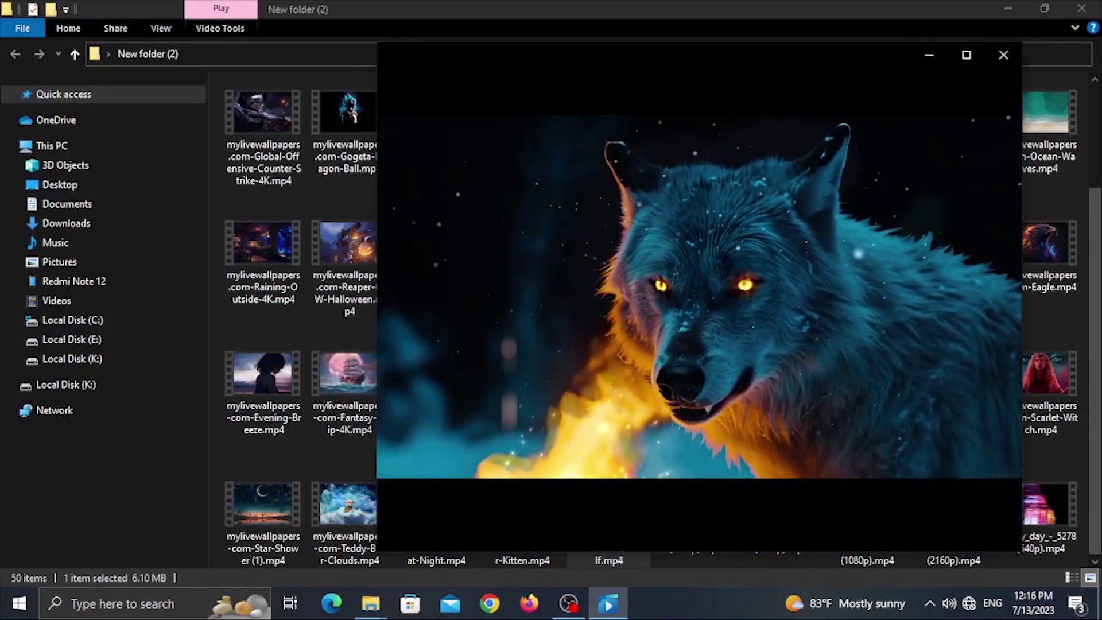
pyautogui.moveTo(849, 261)
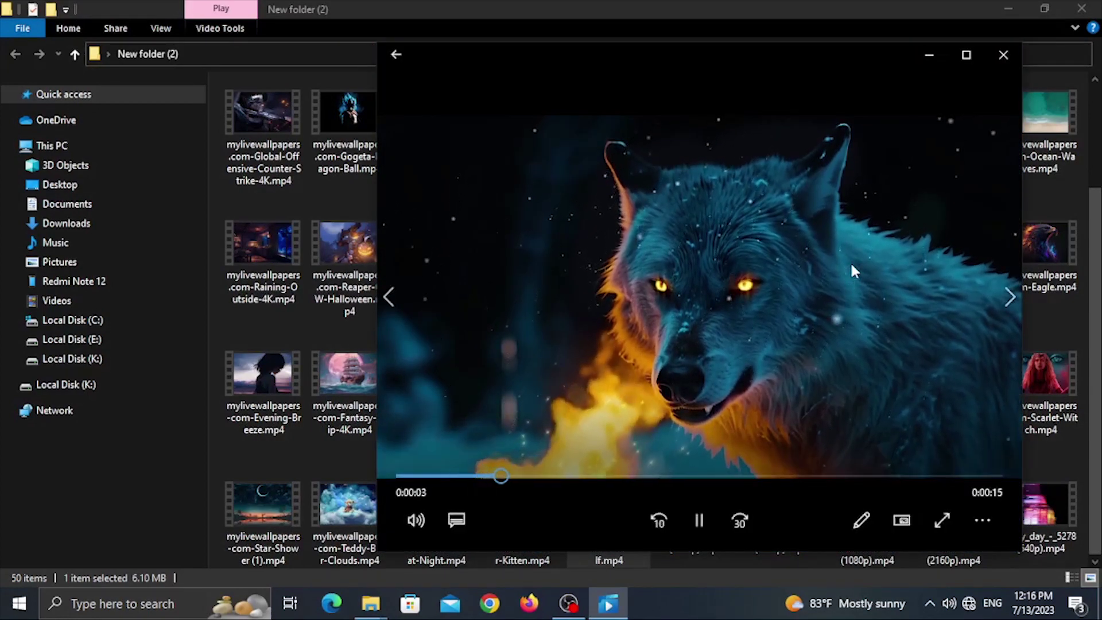